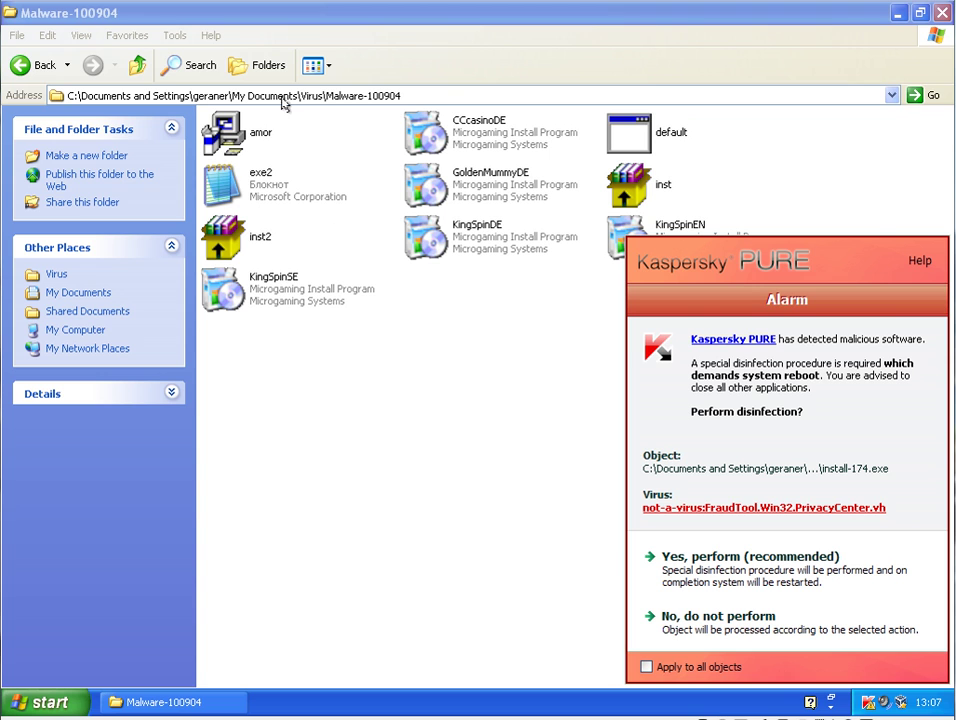
- Close the Malware-100904 folder and open the general protection status list in Kaspersky PURE
{"action": "left_click", "coordinate": [937, 15]}
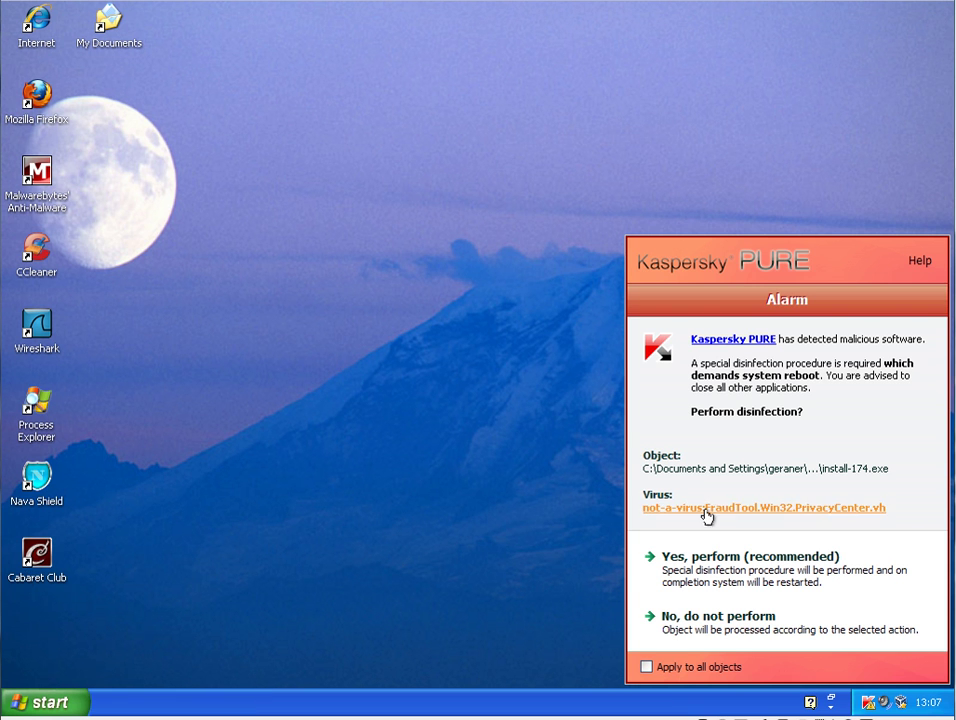
{"action": "left_click", "coordinate": [866, 703]}
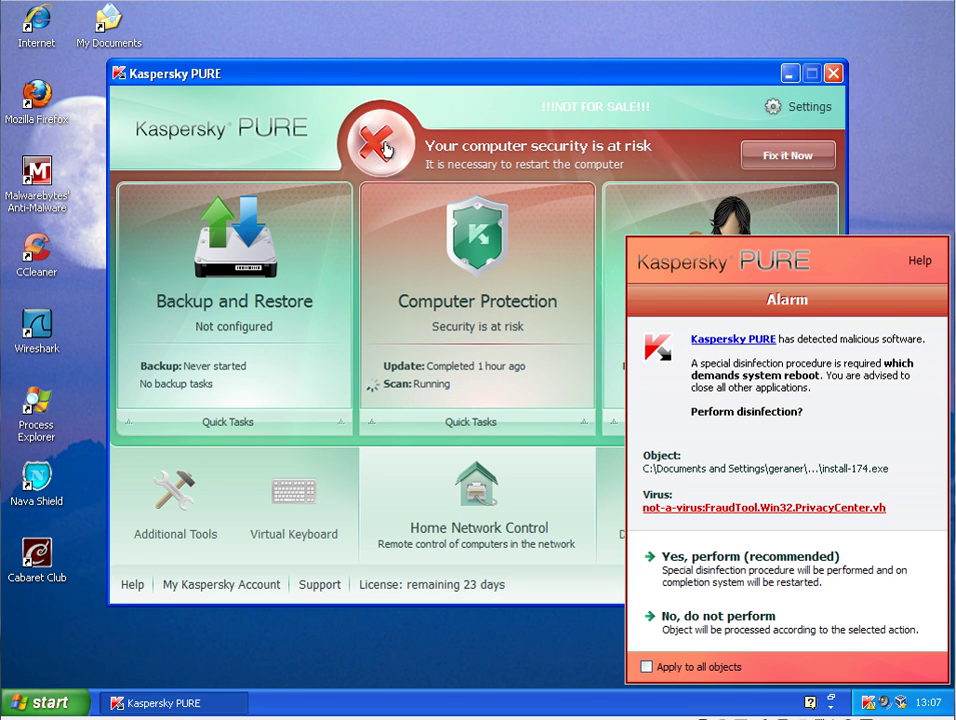
{"action": "left_click", "coordinate": [288, 110]}
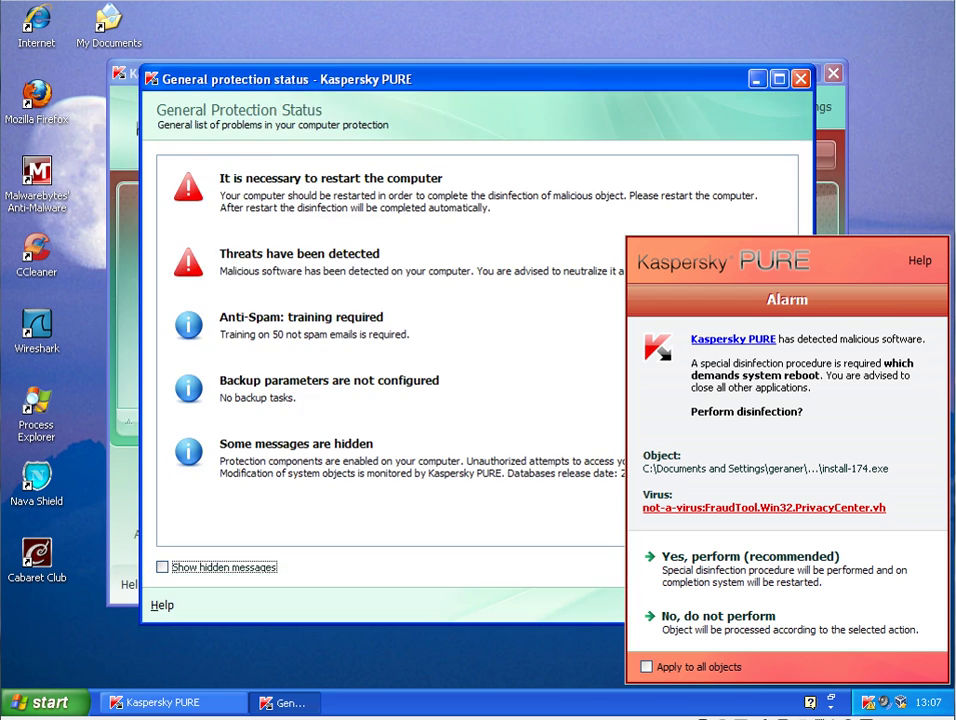
- Examine the restart and detected threats entries, view the details of the active threats, and close the details window
{"action": "left_click", "coordinate": [229, 266]}
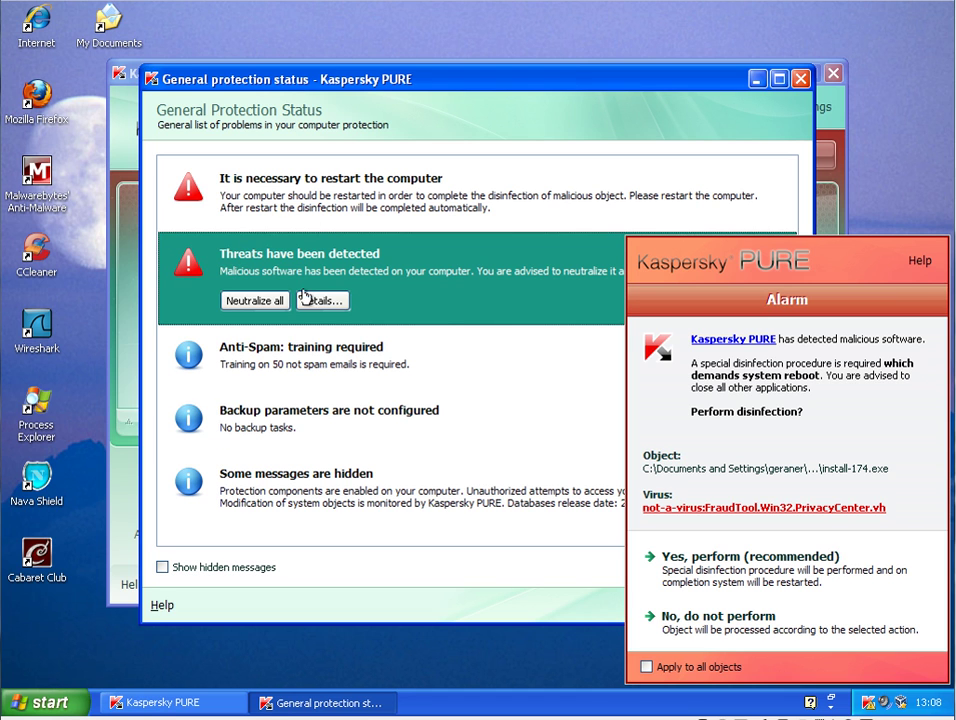
{"action": "left_click", "coordinate": [315, 188]}
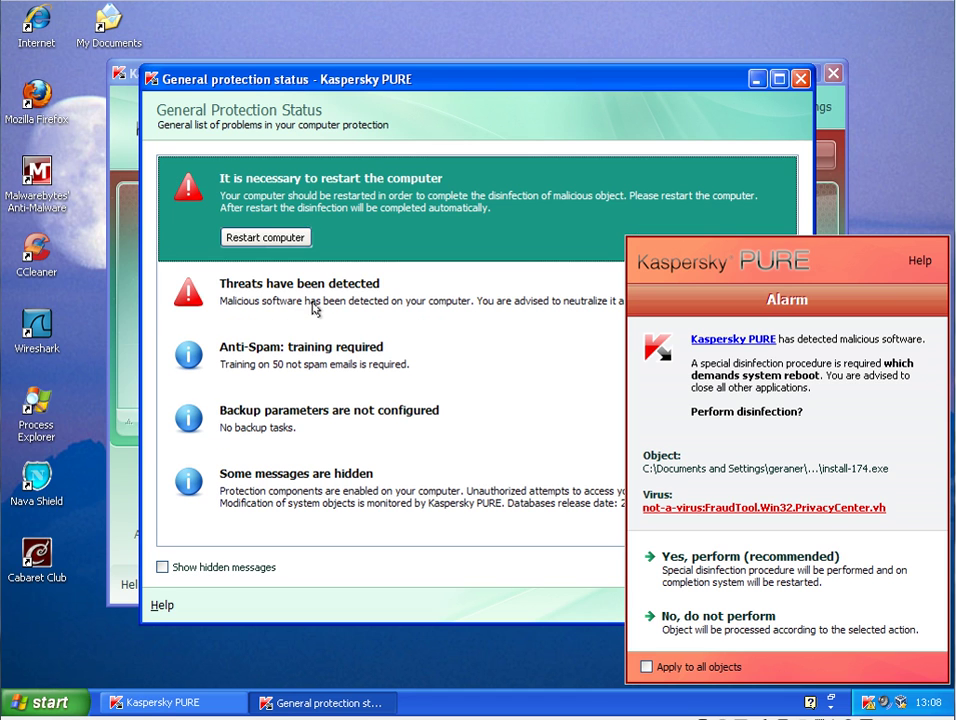
{"action": "left_click", "coordinate": [316, 305]}
{"action": "left_click", "coordinate": [330, 305]}
{"action": "left_click", "coordinate": [170, 236]}
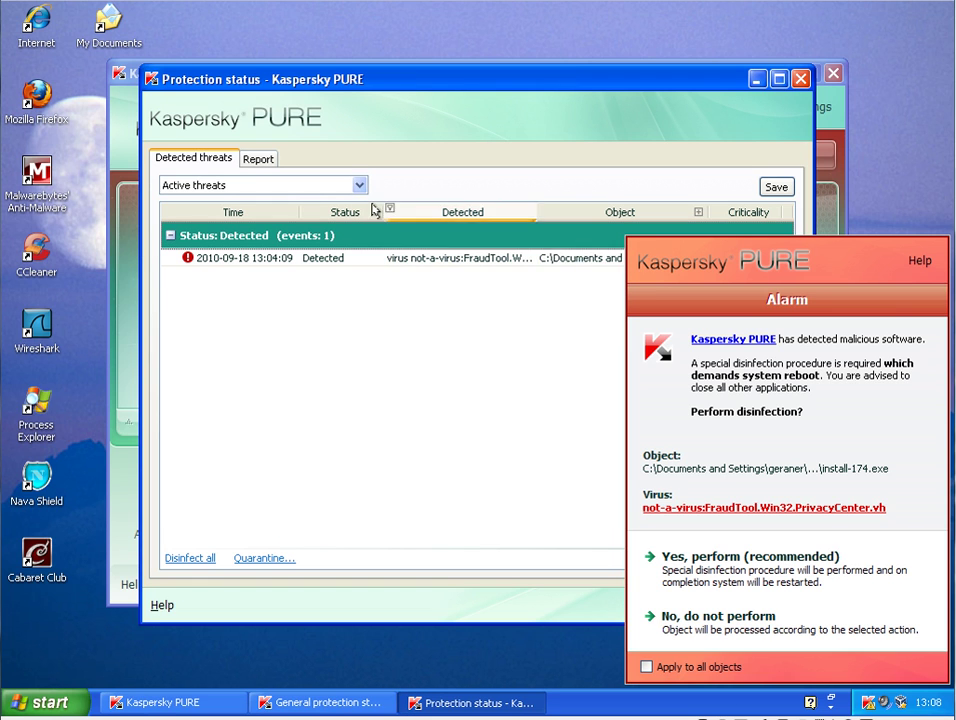
{"action": "left_click_drag", "start_coordinate": [572, 80], "coordinate": [362, 73]}
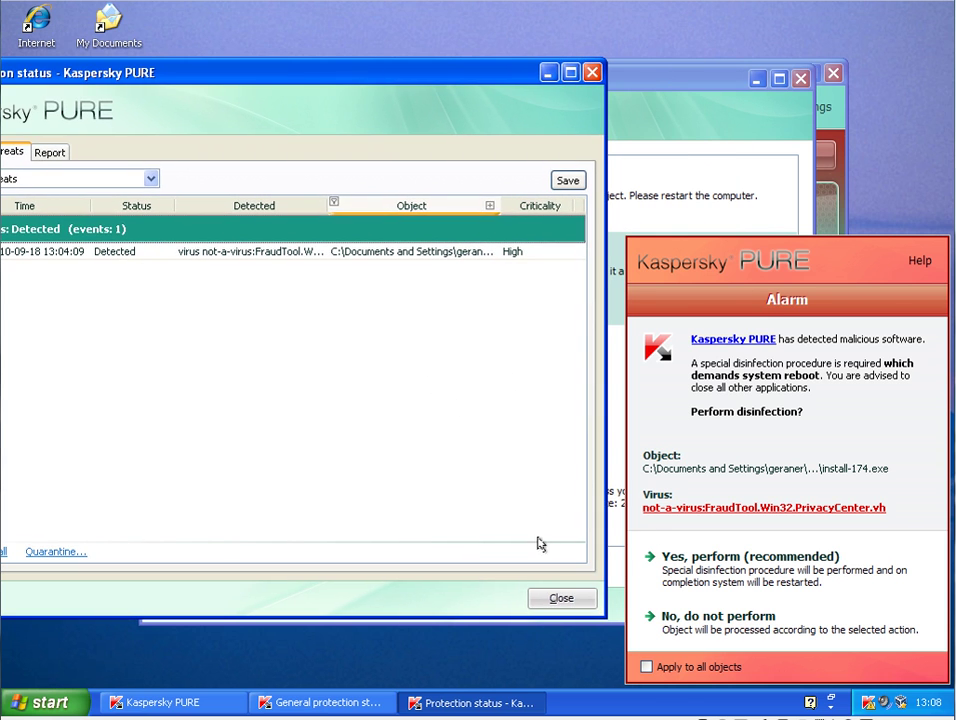
{"action": "left_click", "coordinate": [568, 598]}
- Perform the recommended special disinfection with system restart for the detected install-174.exe
{"action": "left_click", "coordinate": [260, 198]}
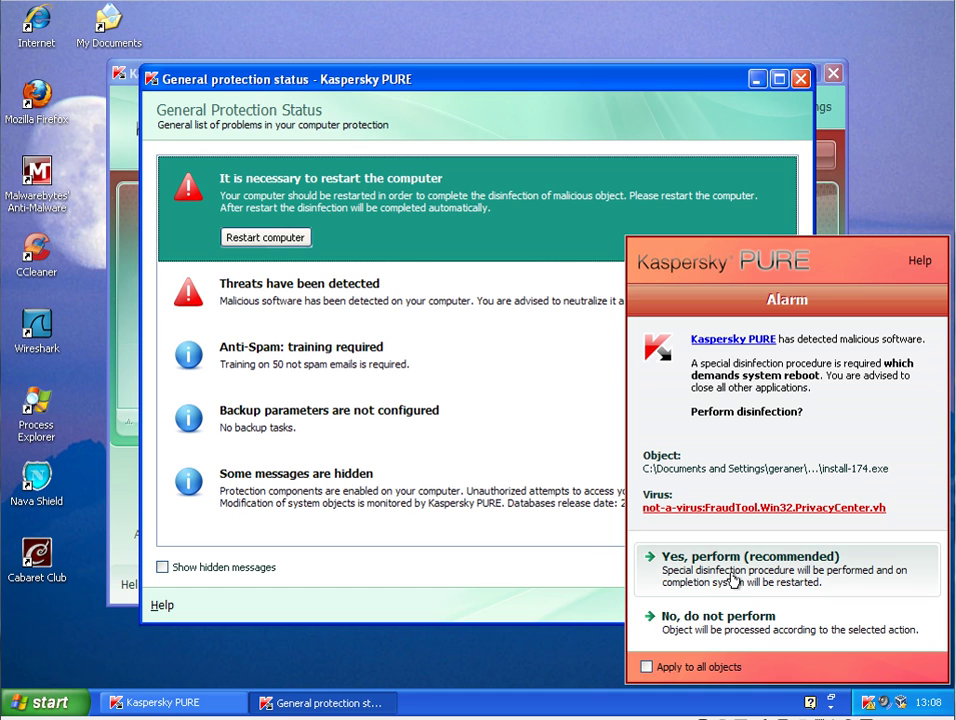
{"action": "left_click", "coordinate": [735, 579]}
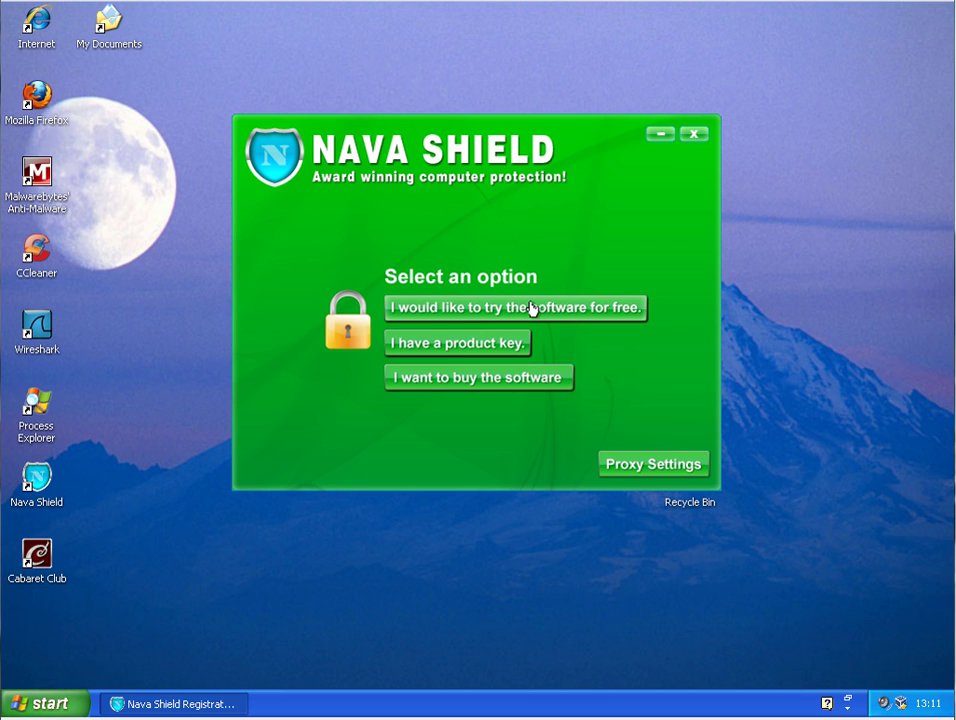
- Start Nava Shield as a free trial and accept its recommended full scan
{"action": "left_click", "coordinate": [534, 309]}
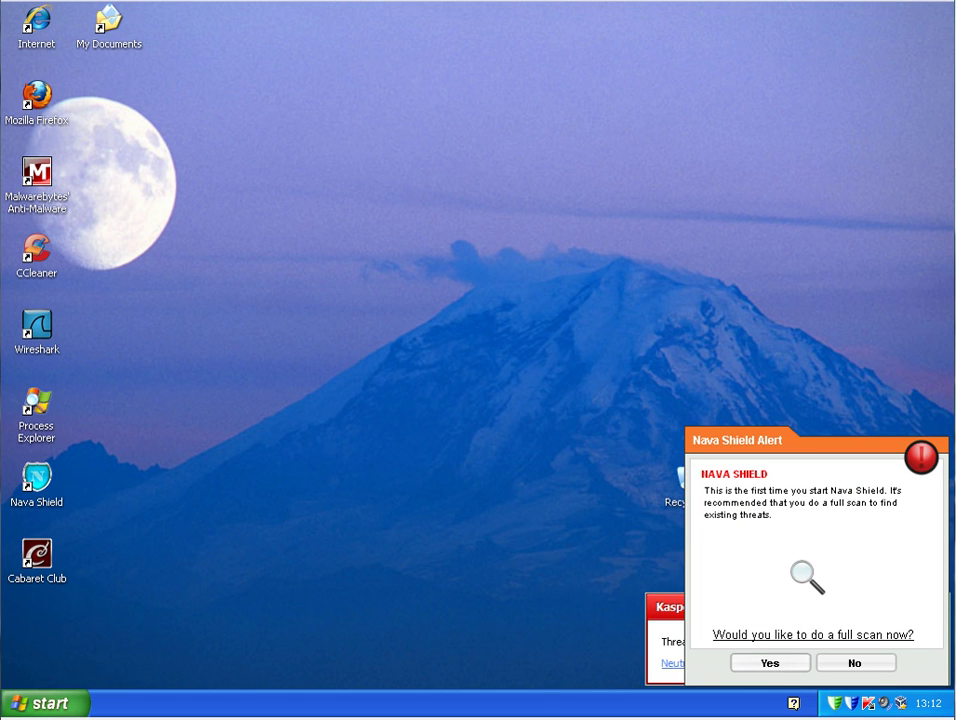
{"action": "left_click", "coordinate": [770, 664]}
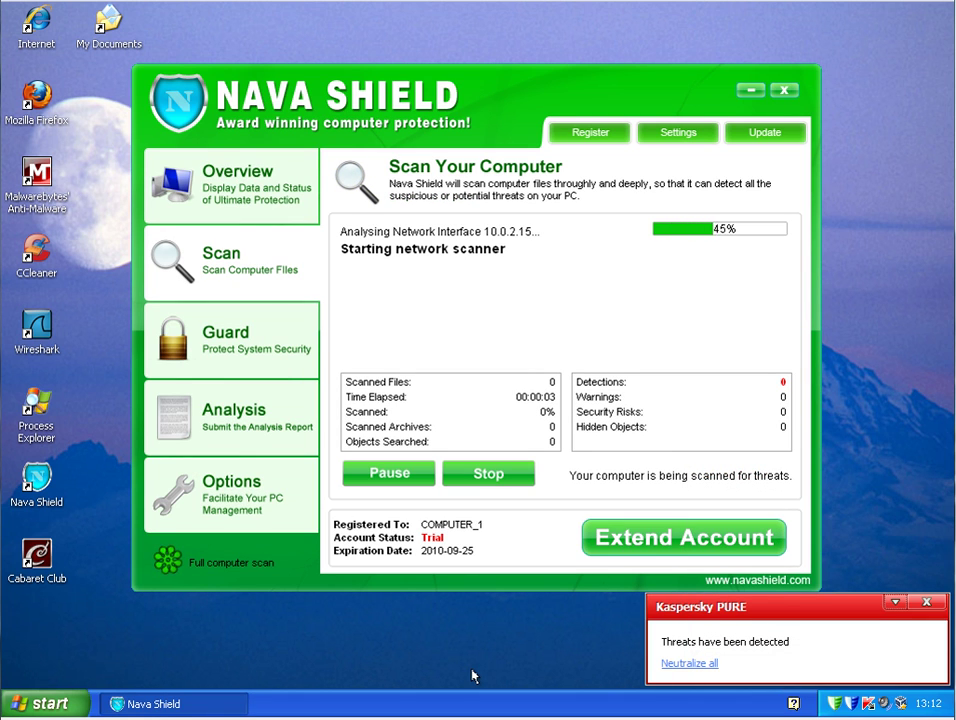
- Look through Nava Shield's Overview, Scan, Guard, Analysis and Options pages
{"action": "left_click", "coordinate": [233, 206]}
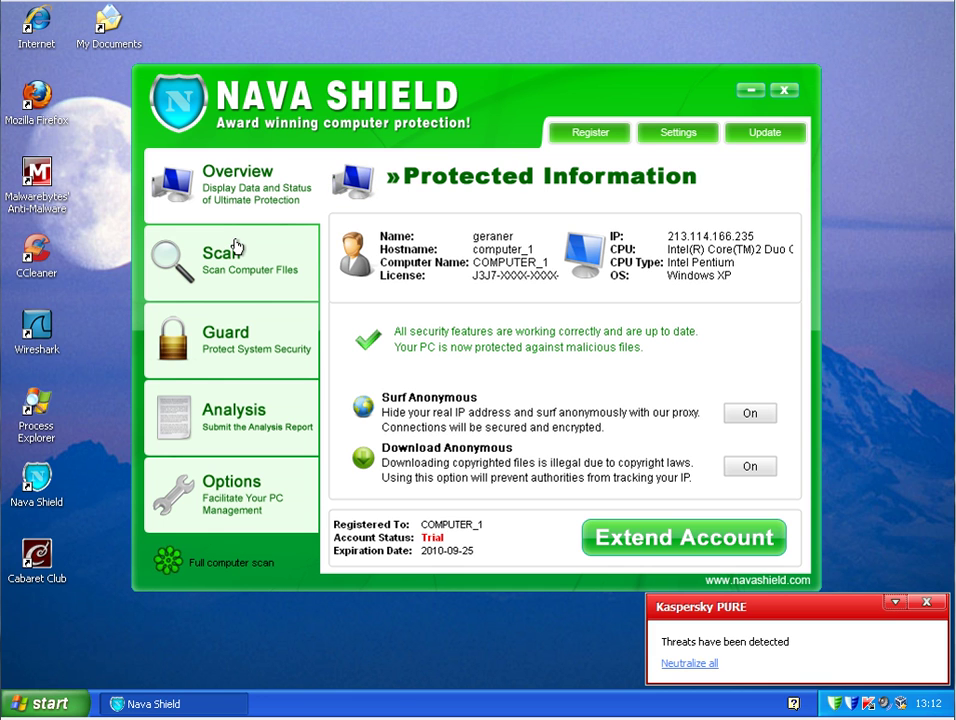
{"action": "left_click", "coordinate": [236, 248]}
{"action": "left_click", "coordinate": [241, 354]}
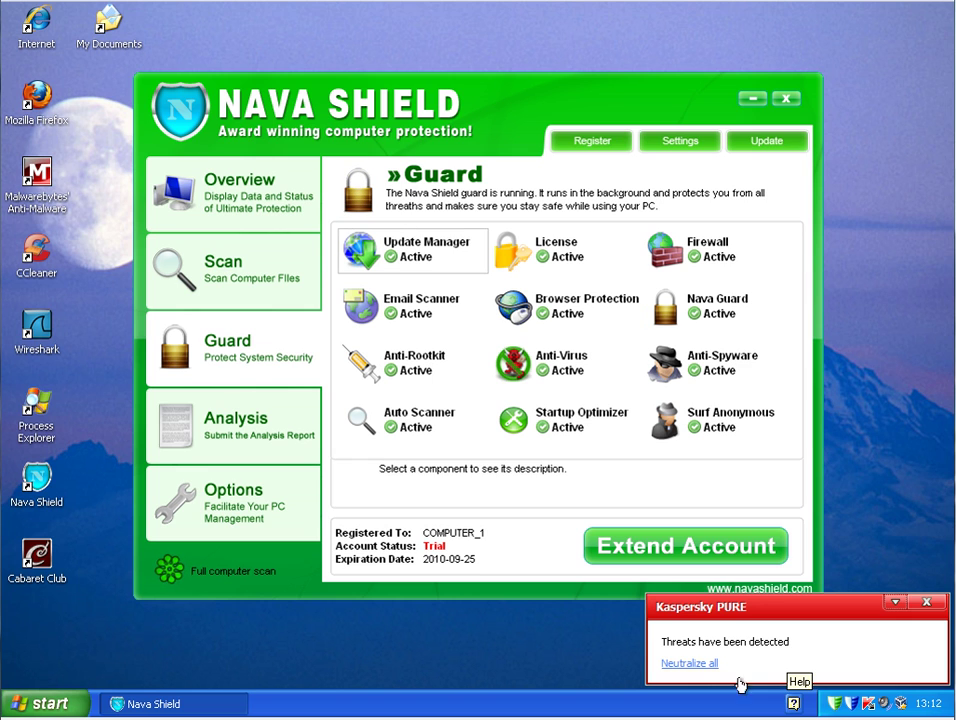
{"action": "left_click", "coordinate": [271, 415]}
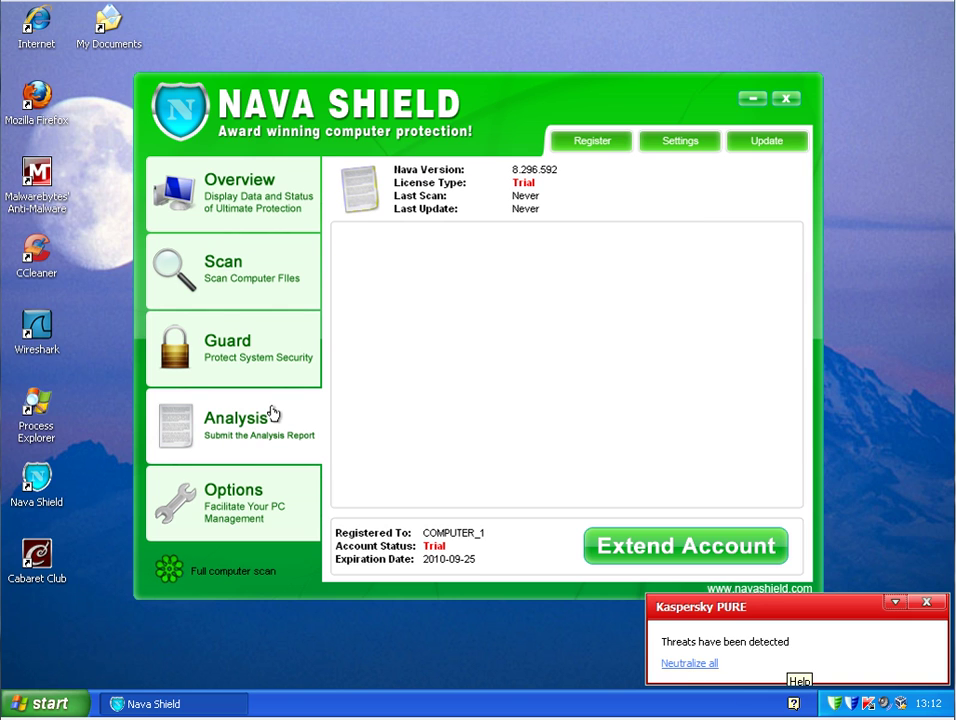
{"action": "left_click", "coordinate": [256, 483]}
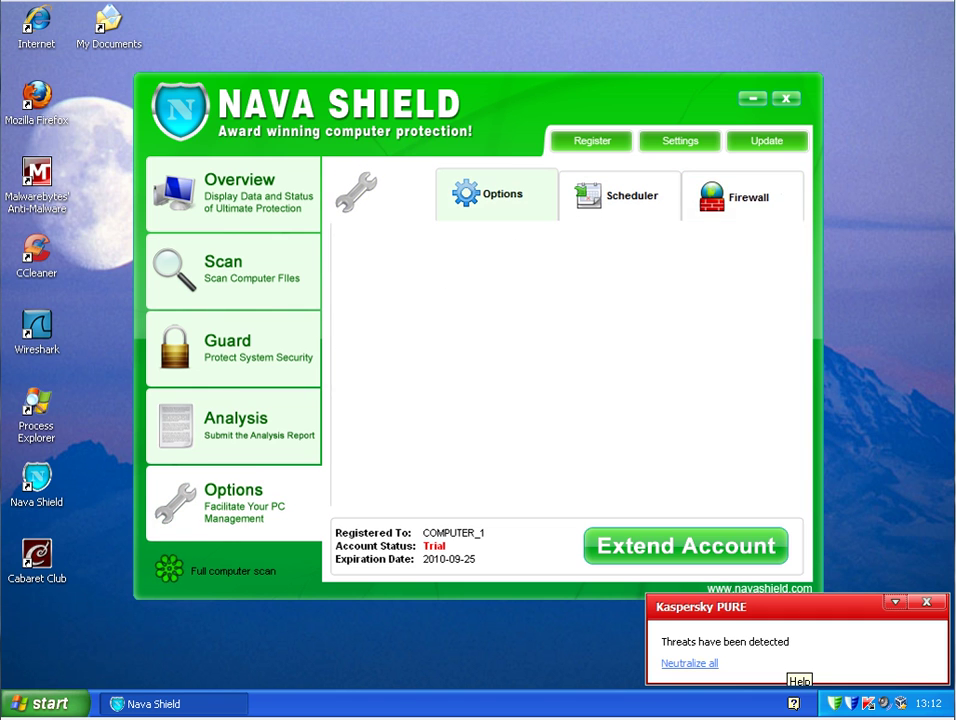
{"action": "left_click", "coordinate": [188, 280]}
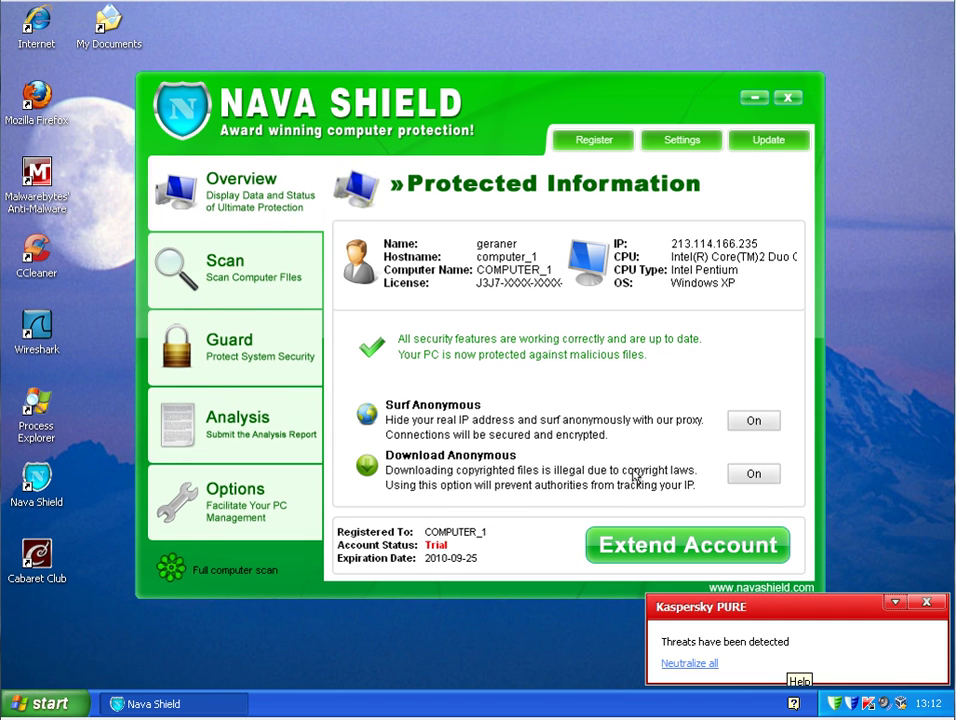
- Close Nava Shield with its background scanning notice and neutralize all threats reported by the Kaspersky PURE alert
{"action": "left_click", "coordinate": [788, 98]}
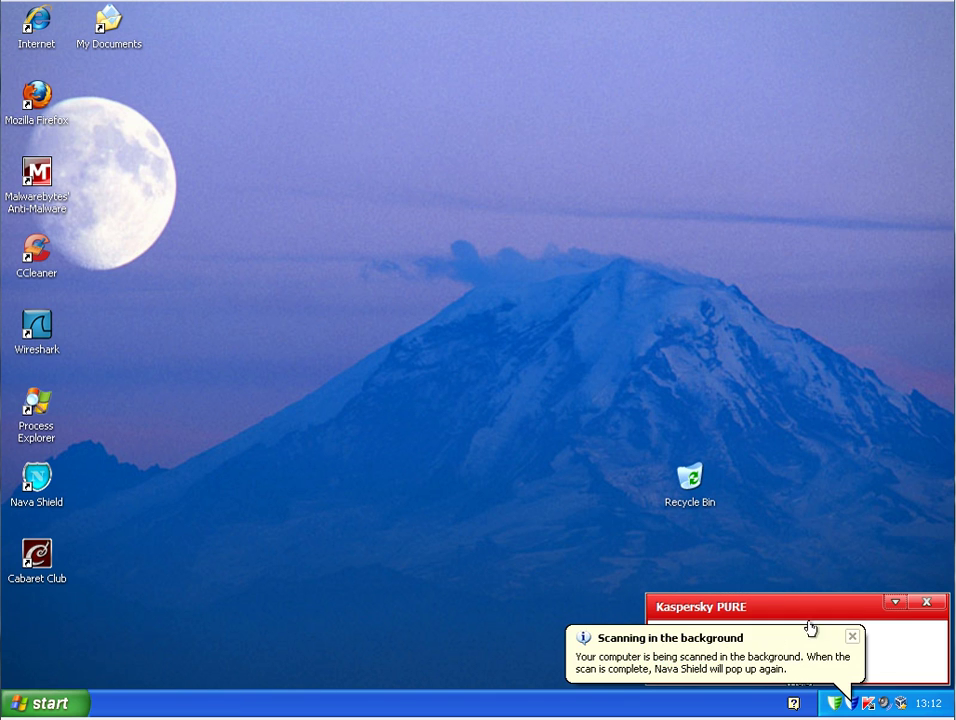
{"action": "left_click", "coordinate": [853, 635]}
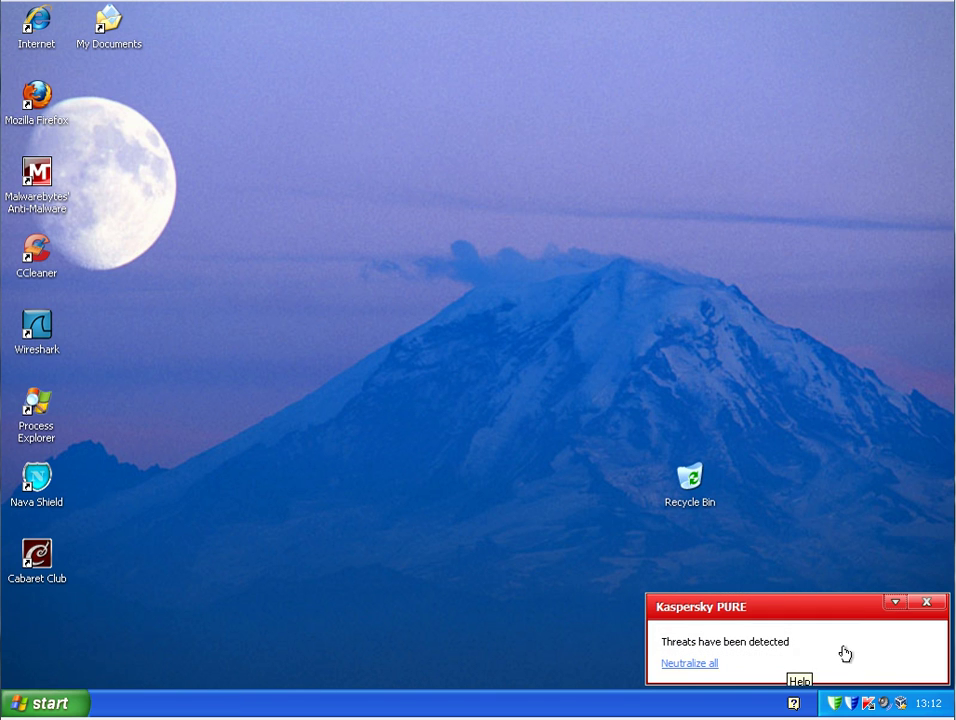
{"action": "left_click", "coordinate": [700, 665]}
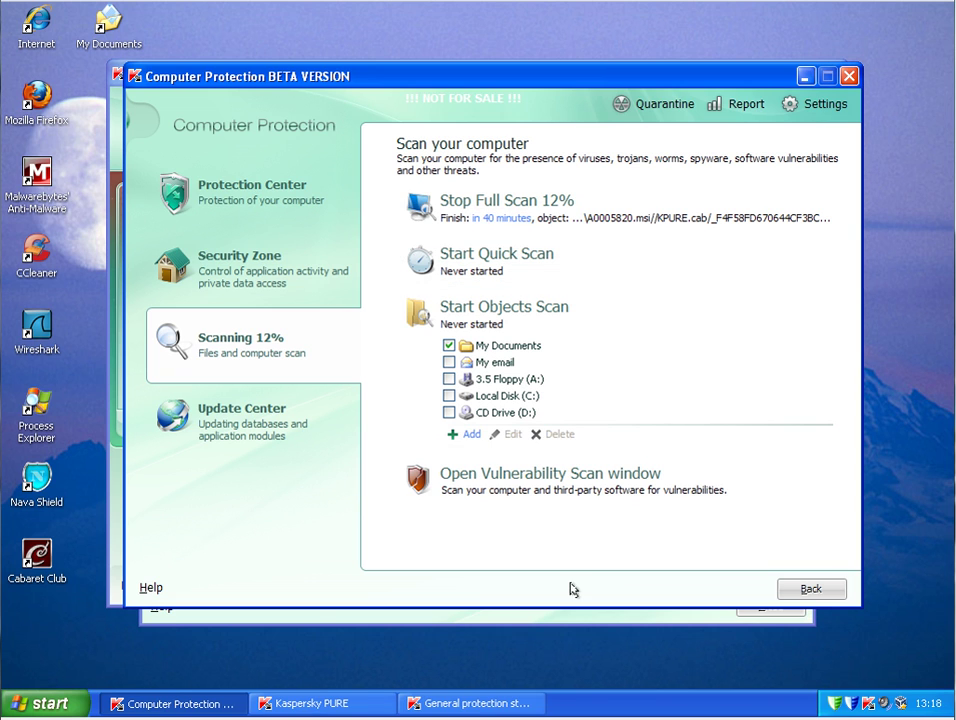
- Check the Kaspersky PURE main window and the post-infection system restore entry in the protection status list, and close the main window
{"action": "left_click", "coordinate": [358, 703]}
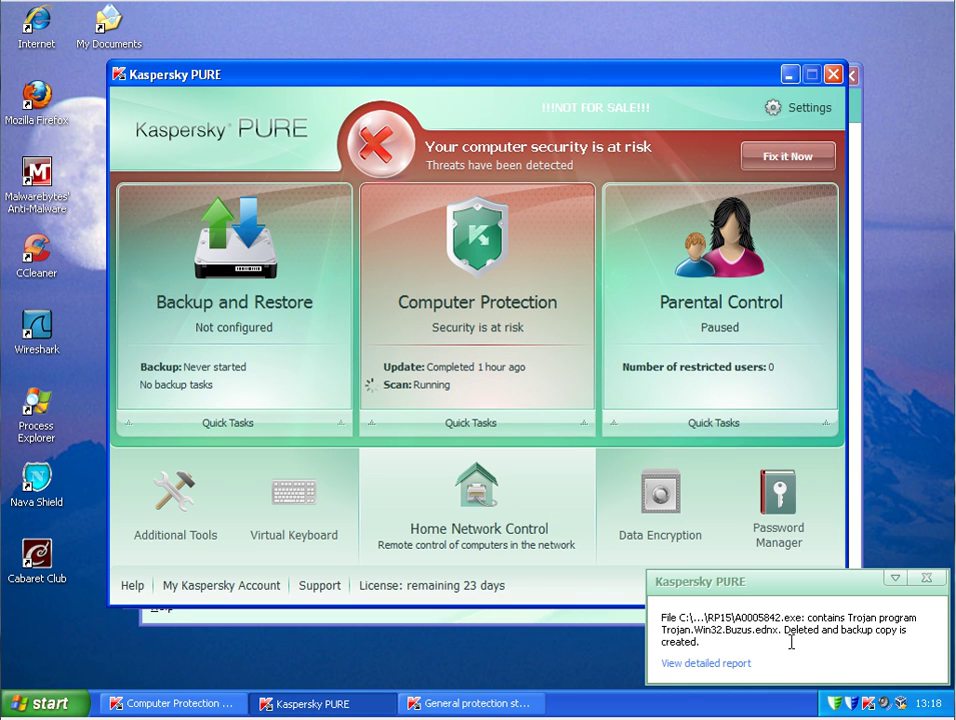
{"action": "left_click", "coordinate": [481, 696]}
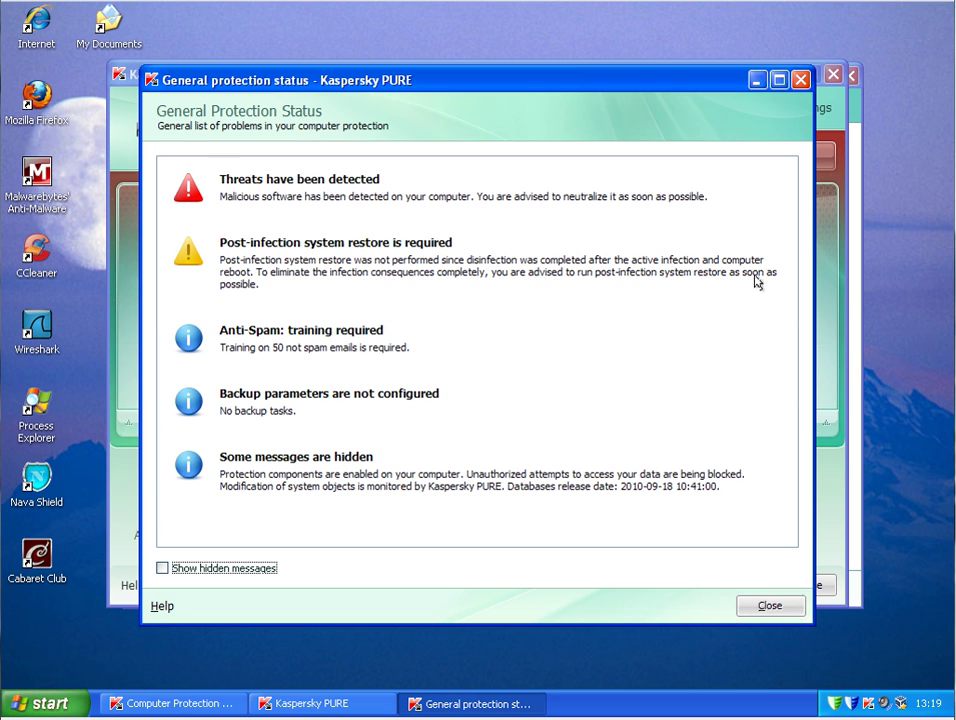
{"action": "left_click", "coordinate": [279, 262]}
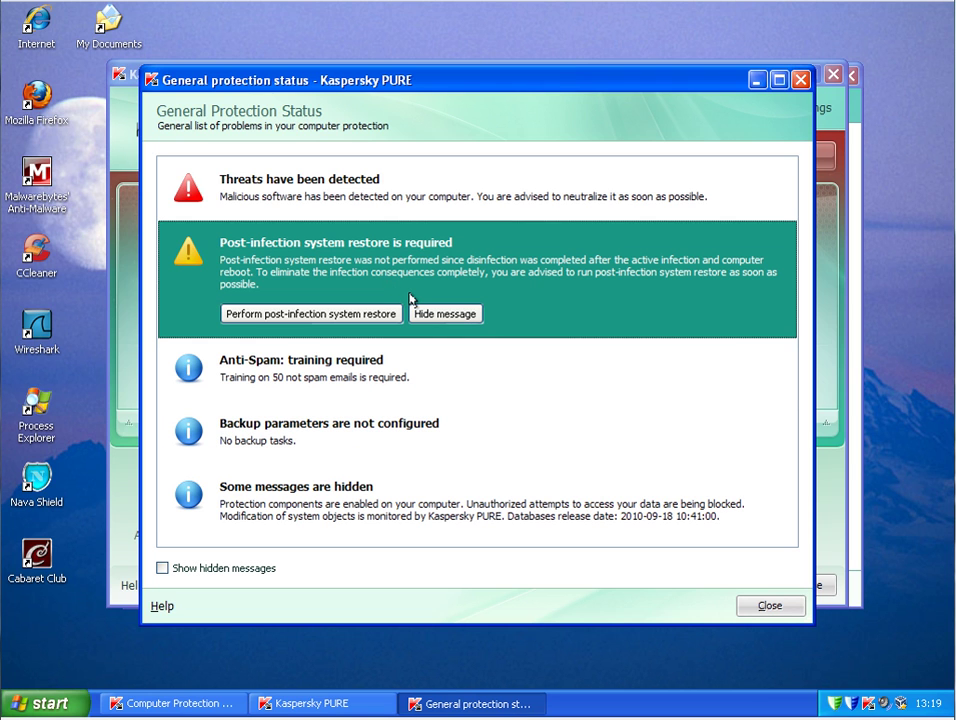
{"action": "left_click", "coordinate": [341, 702]}
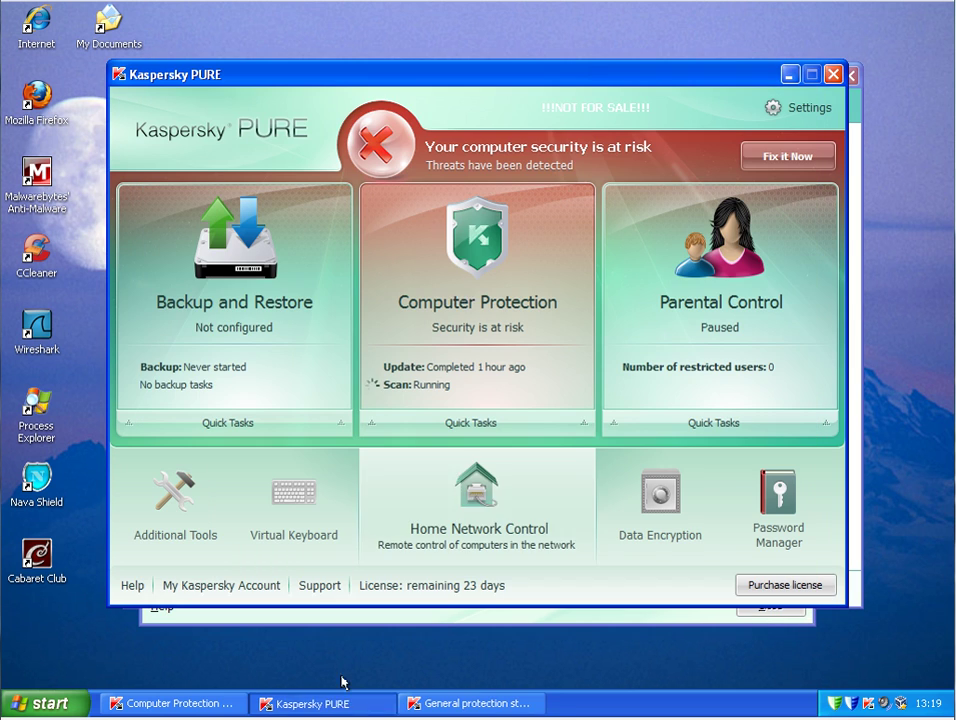
{"action": "left_click", "coordinate": [833, 74]}
- View the details of the detected active threats in the protection status report and close the report
{"action": "left_click", "coordinate": [284, 194]}
{"action": "left_click", "coordinate": [318, 224]}
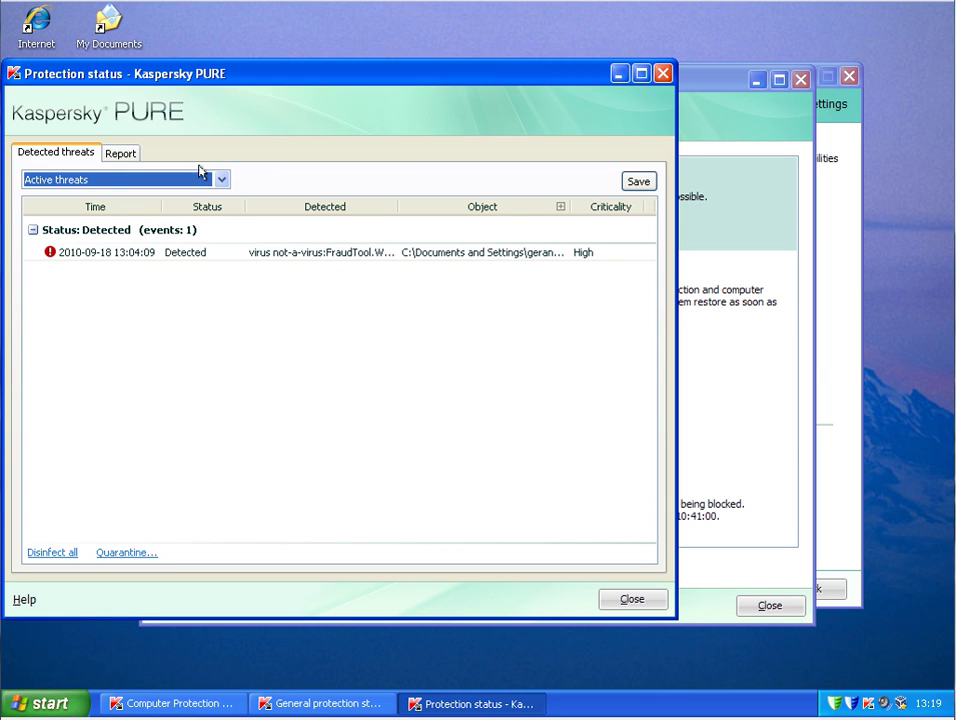
{"action": "left_click", "coordinate": [31, 231]}
{"action": "left_click", "coordinate": [32, 230]}
{"action": "left_click", "coordinate": [143, 253]}
{"action": "left_click", "coordinate": [621, 592]}
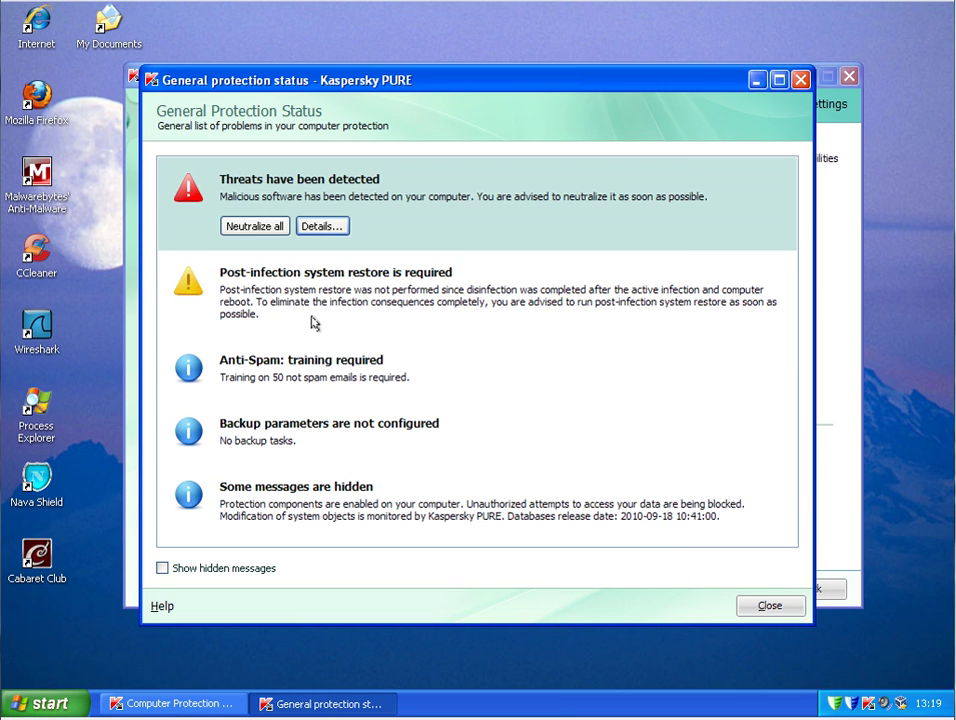
- Examine the post-infection system restore entry and the full scan status in Computer Protection
{"action": "left_click", "coordinate": [311, 322]}
{"action": "left_click", "coordinate": [213, 701]}
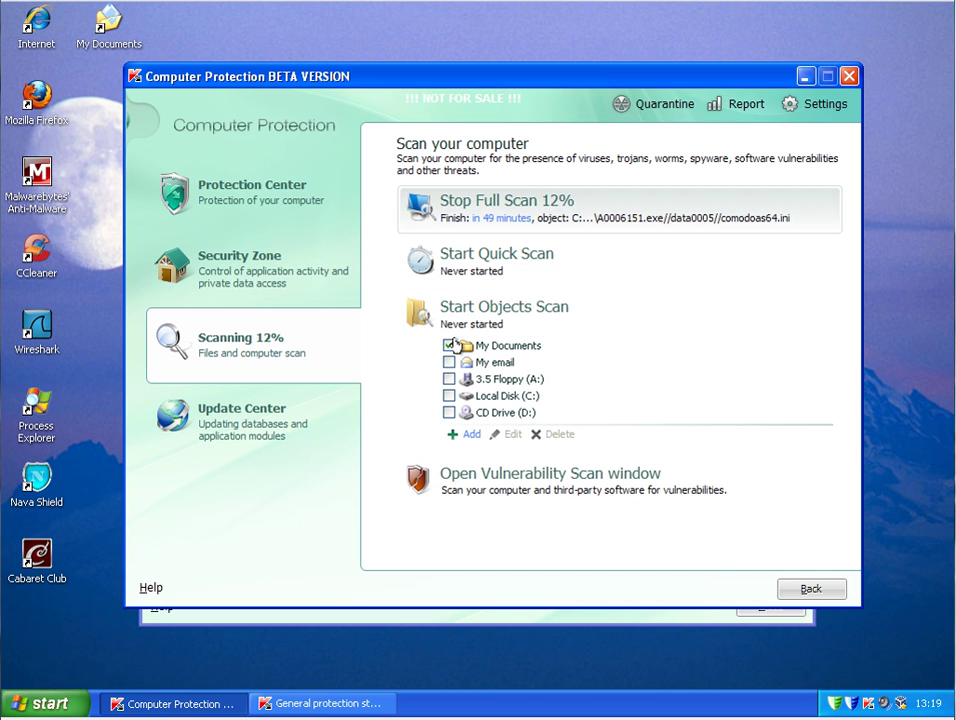
{"action": "left_click", "coordinate": [290, 703]}
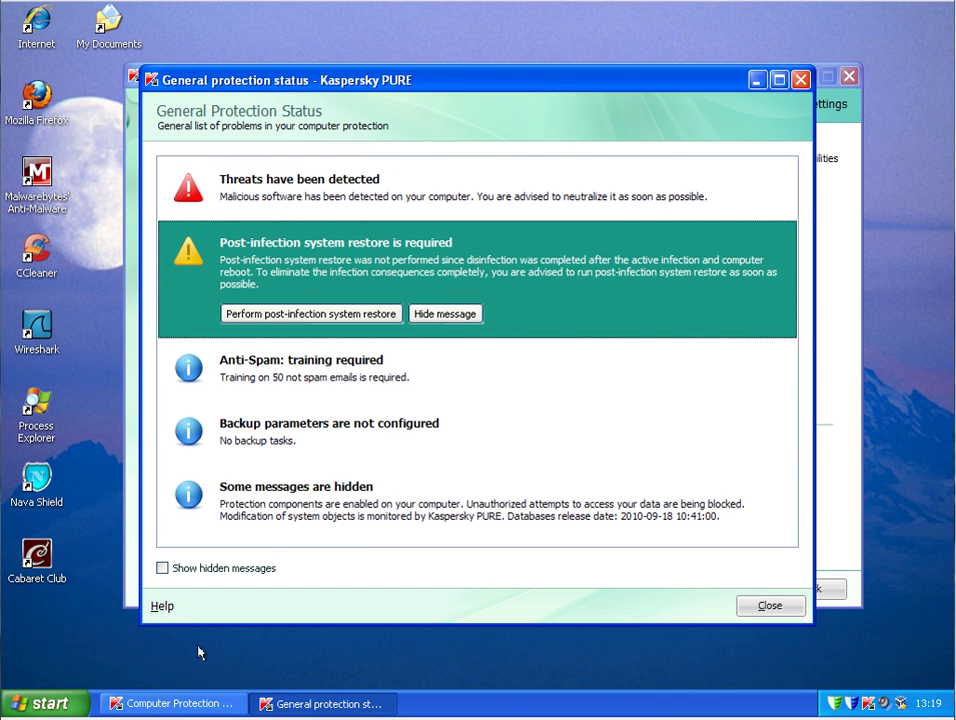
{"action": "left_click", "coordinate": [182, 704]}
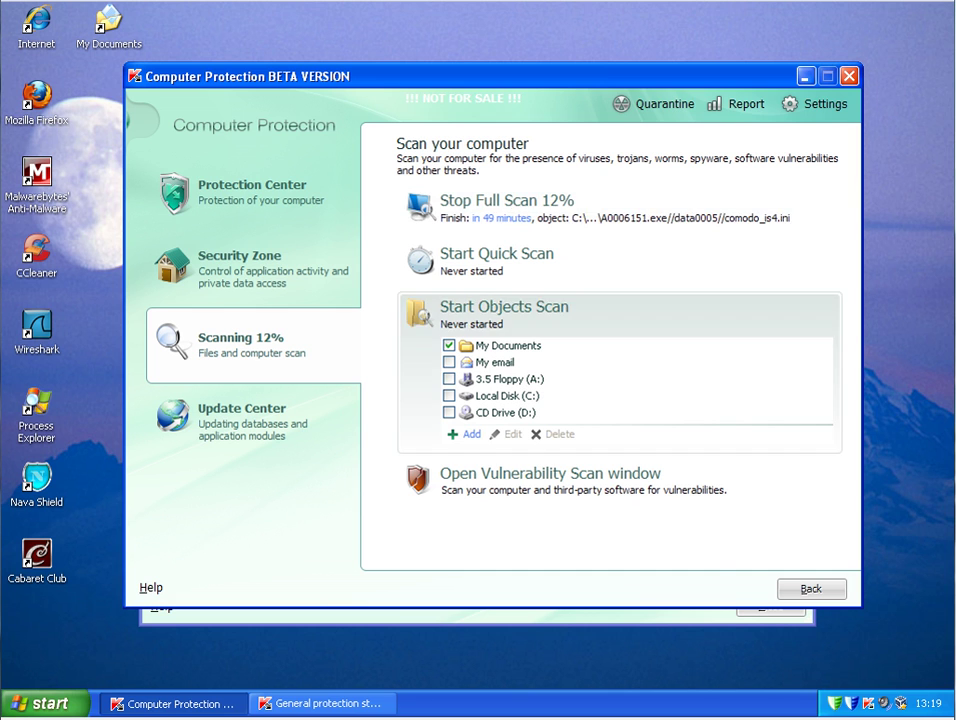
{"action": "left_click", "coordinate": [310, 703]}
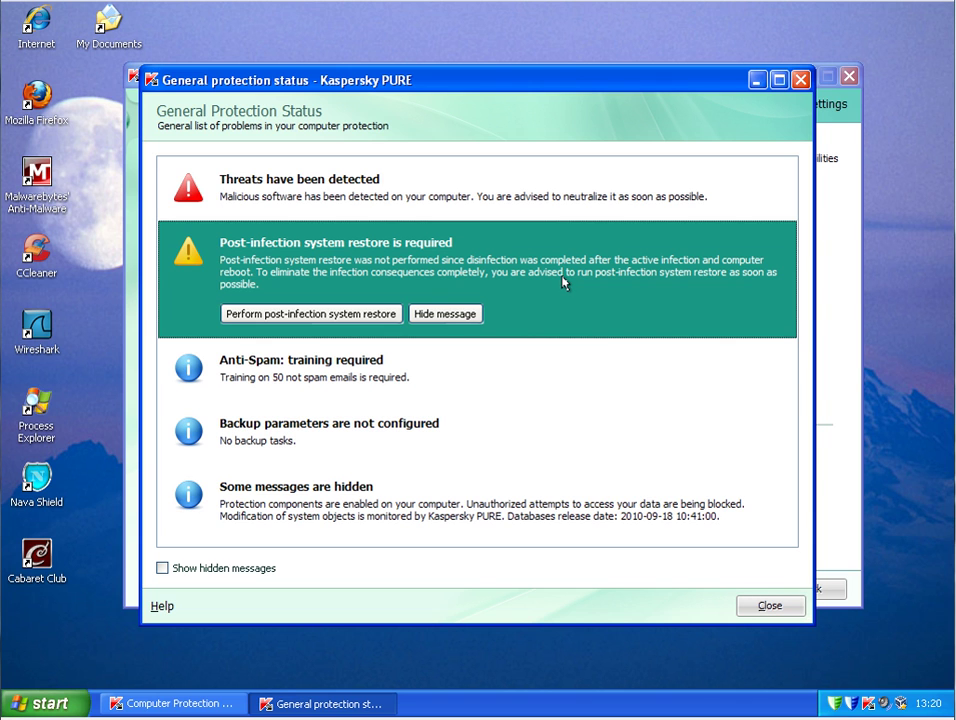
{"action": "left_click", "coordinate": [188, 702]}
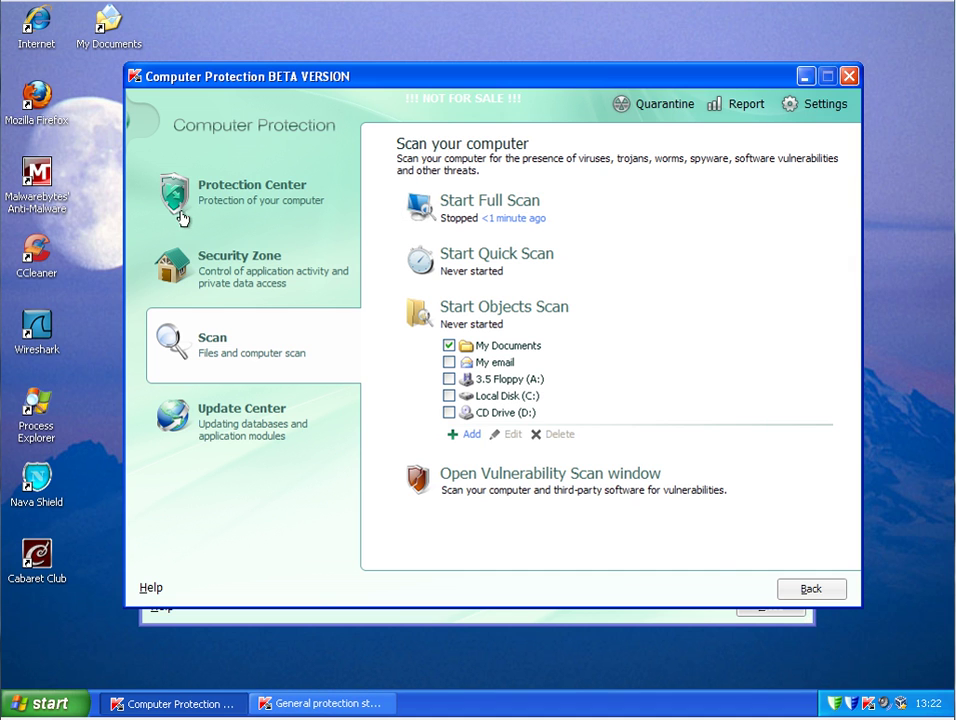
- Close Computer Protection and run the post-infection system restore with a search for problems related to malware activity
{"action": "left_click", "coordinate": [848, 77]}
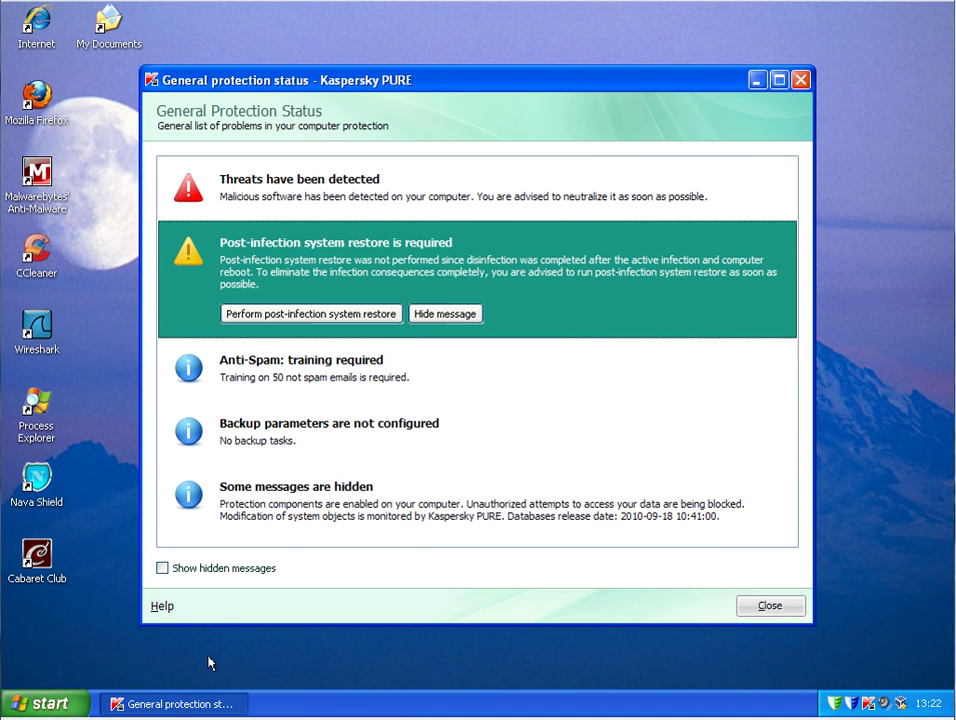
{"action": "left_click", "coordinate": [265, 316]}
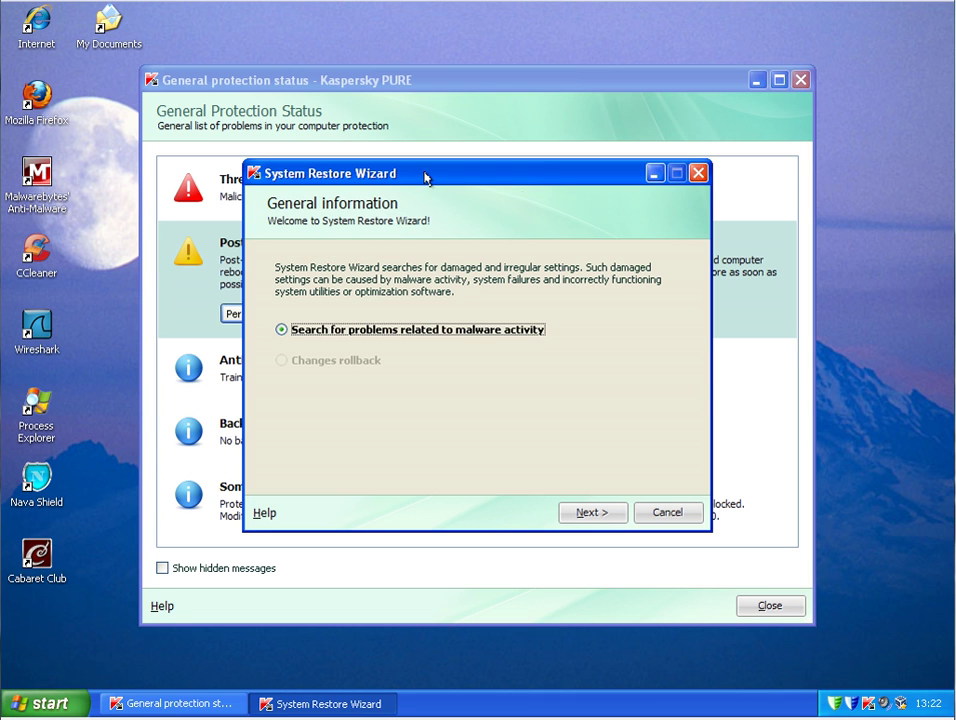
{"action": "left_click_drag", "start_coordinate": [425, 178], "coordinate": [402, 195]}
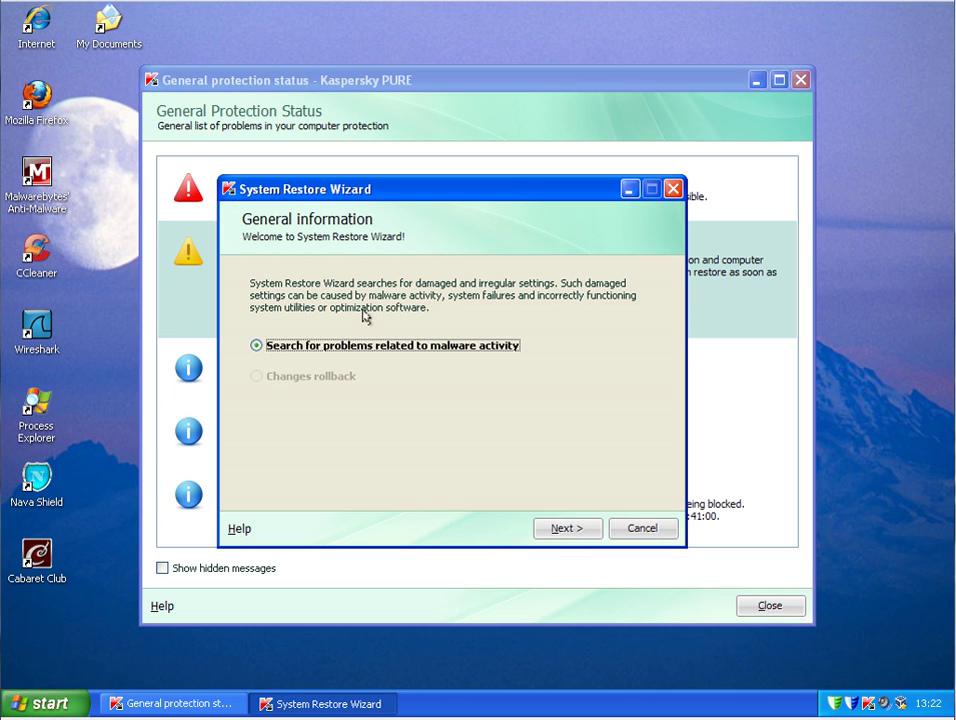
{"action": "left_click", "coordinate": [576, 531]}
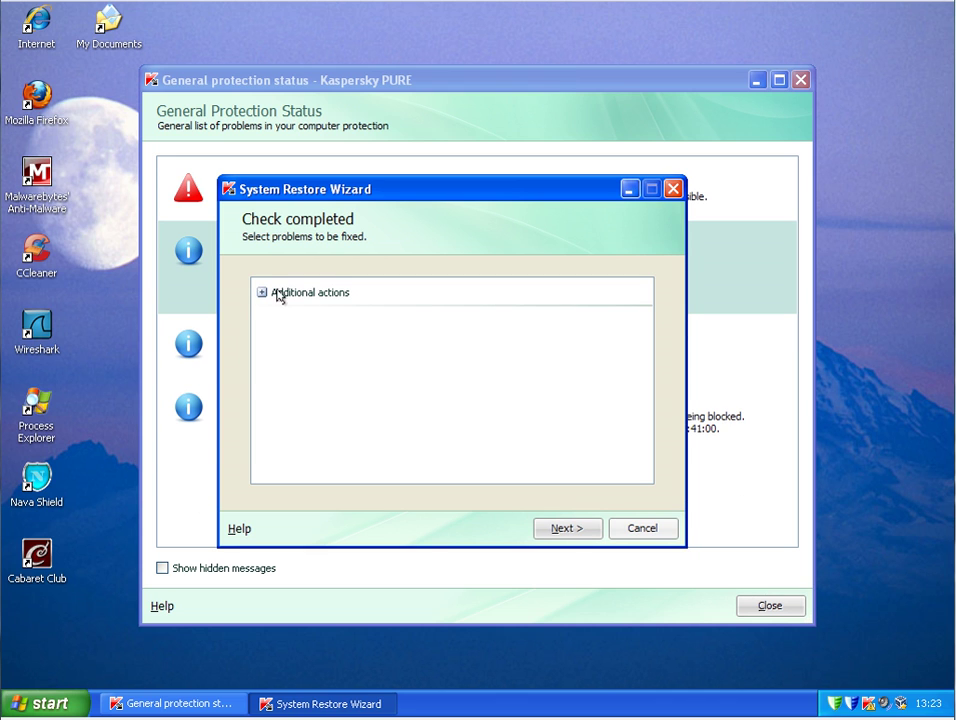
- Review the additional actions offered by the System Restore Wizard and finish it without selecting any of them
{"action": "left_click", "coordinate": [260, 293]}
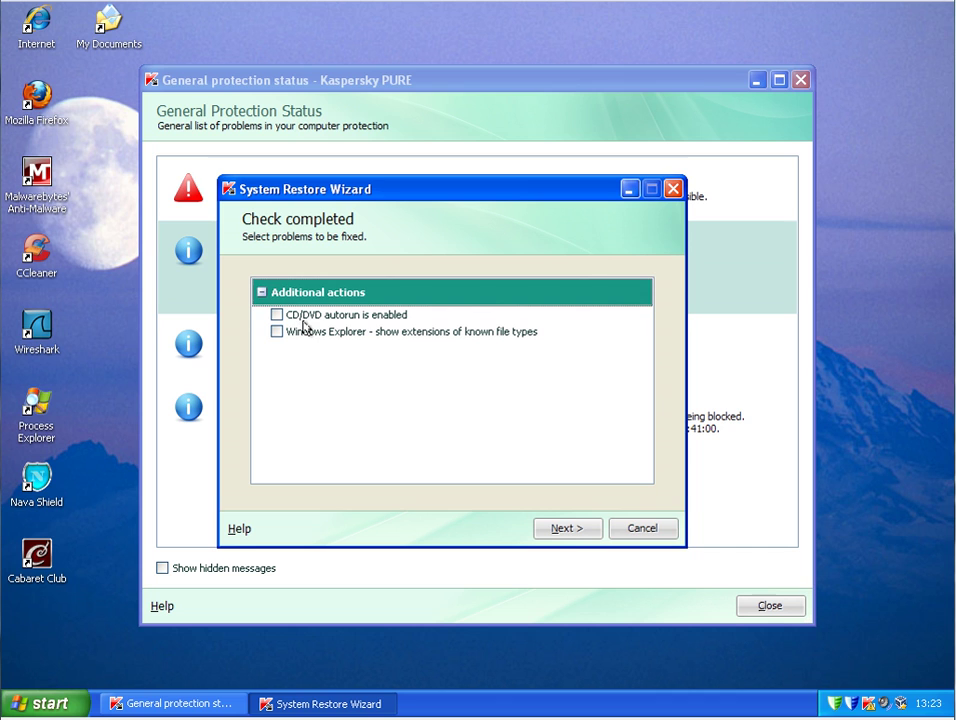
{"action": "left_click", "coordinate": [262, 292]}
{"action": "left_click", "coordinate": [262, 292]}
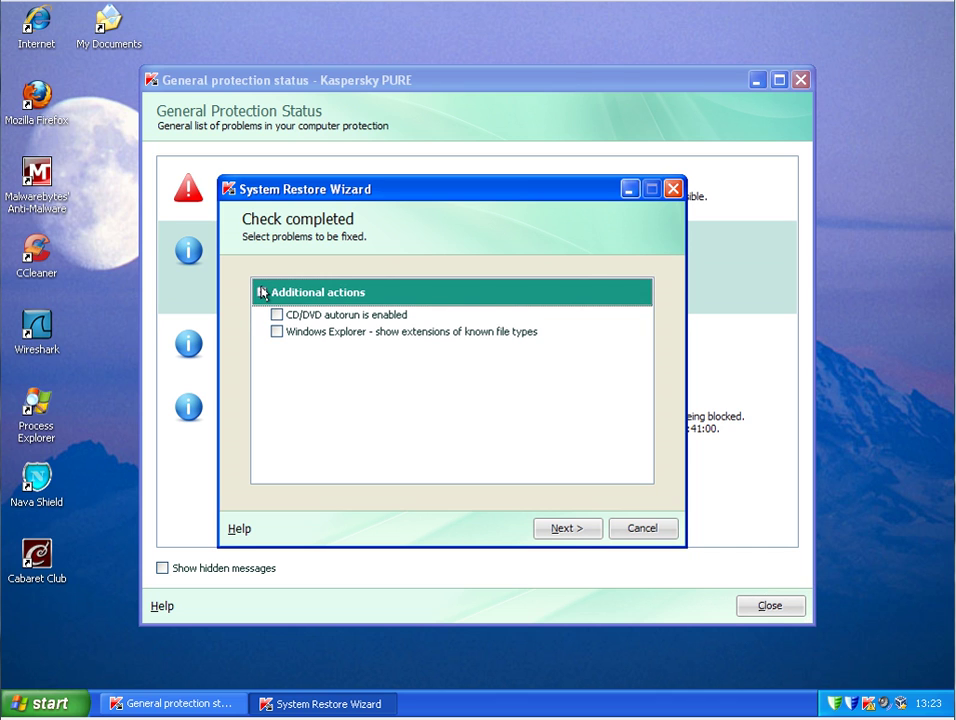
{"action": "left_click", "coordinate": [580, 528]}
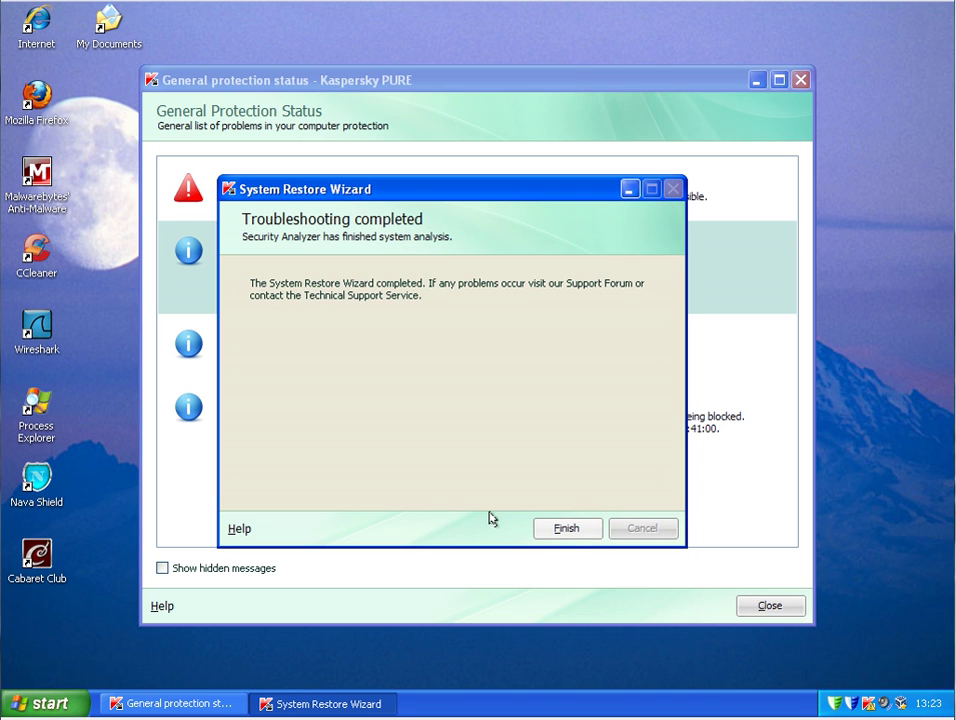
{"action": "left_click", "coordinate": [580, 534]}
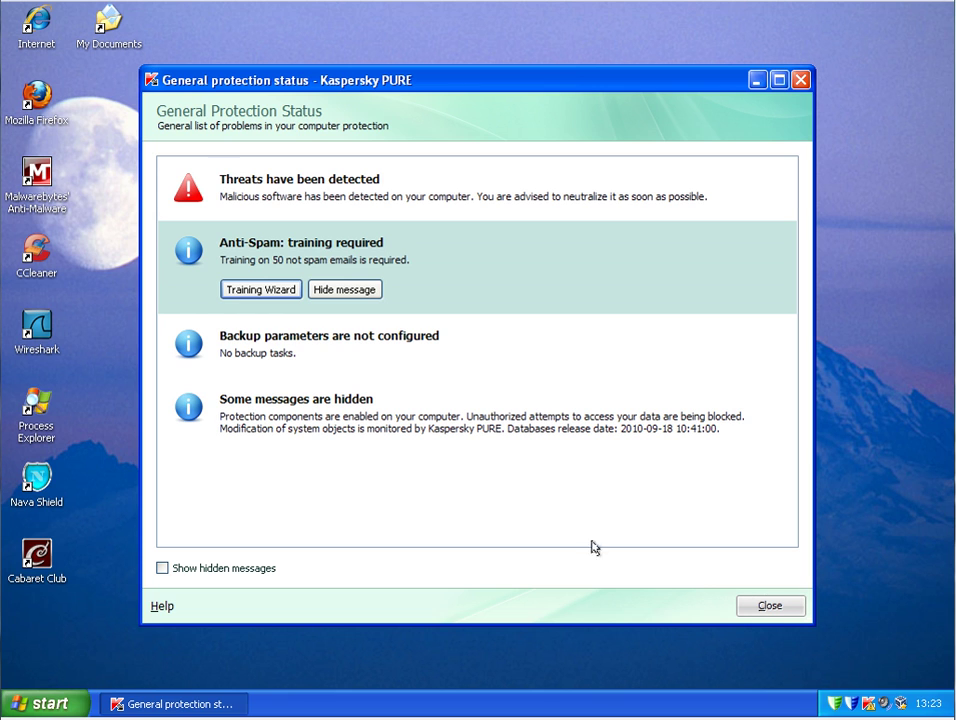
- Check the details of the detected active threats from the general protection status list and close the report and the list
{"action": "left_click", "coordinate": [850, 705]}
{"action": "left_click", "coordinate": [769, 606]}
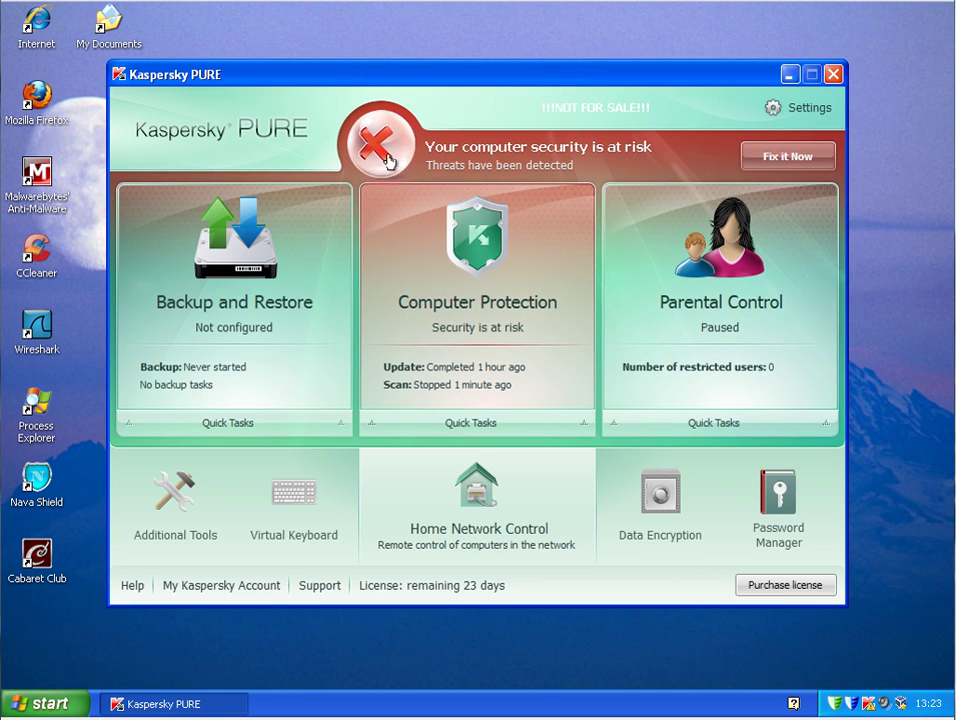
{"action": "left_click", "coordinate": [410, 308]}
{"action": "mouse_move", "coordinate": [280, 220]}
{"action": "left_click", "coordinate": [322, 227]}
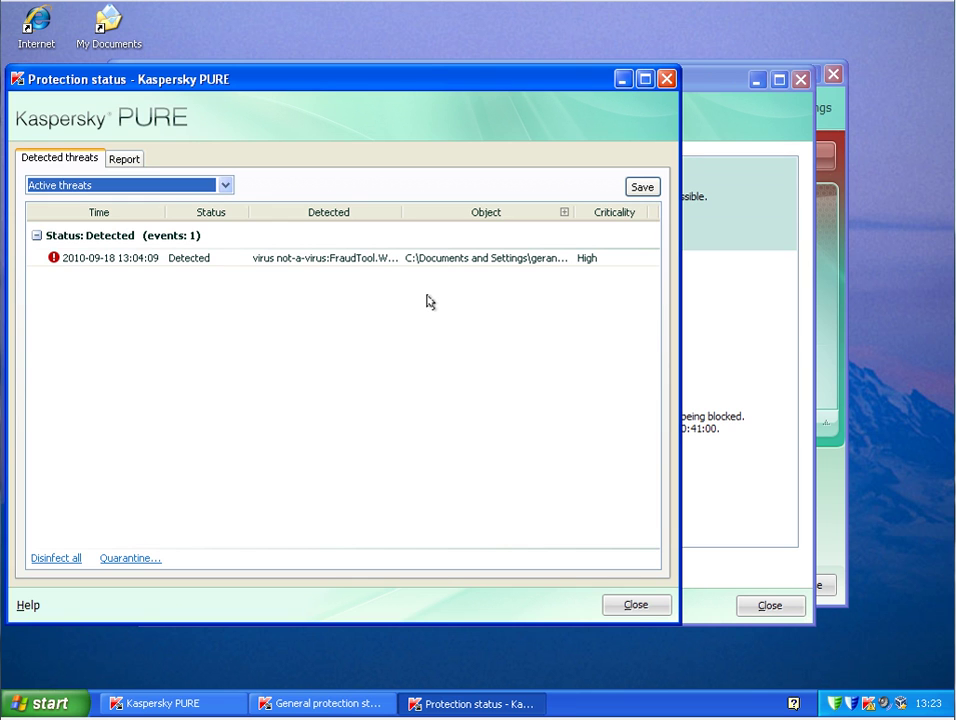
{"action": "left_click", "coordinate": [634, 607]}
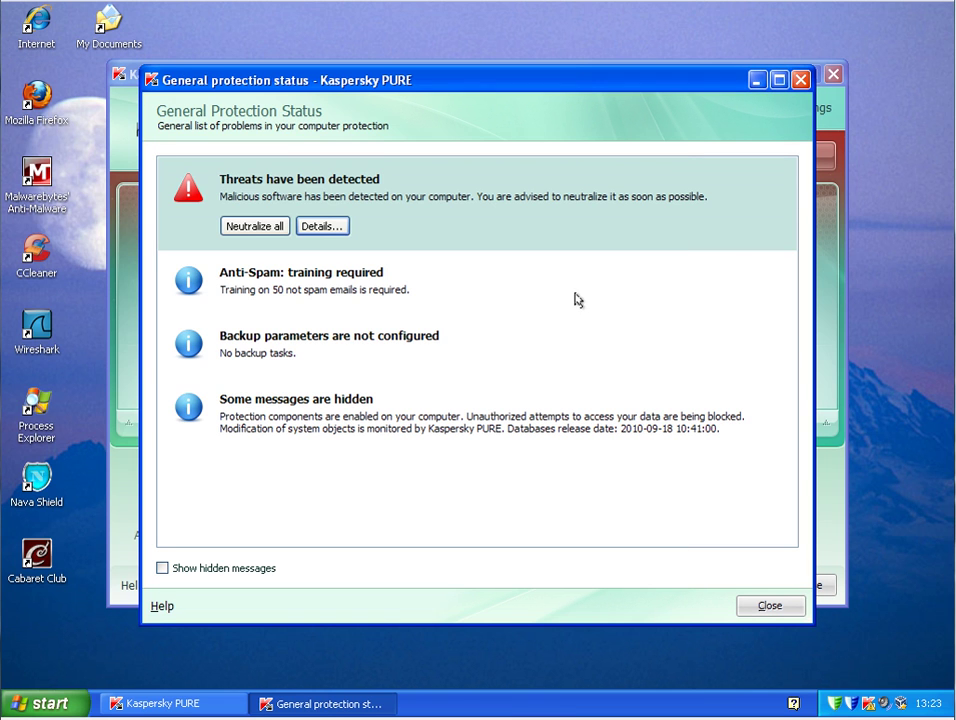
{"action": "left_click", "coordinate": [762, 606]}
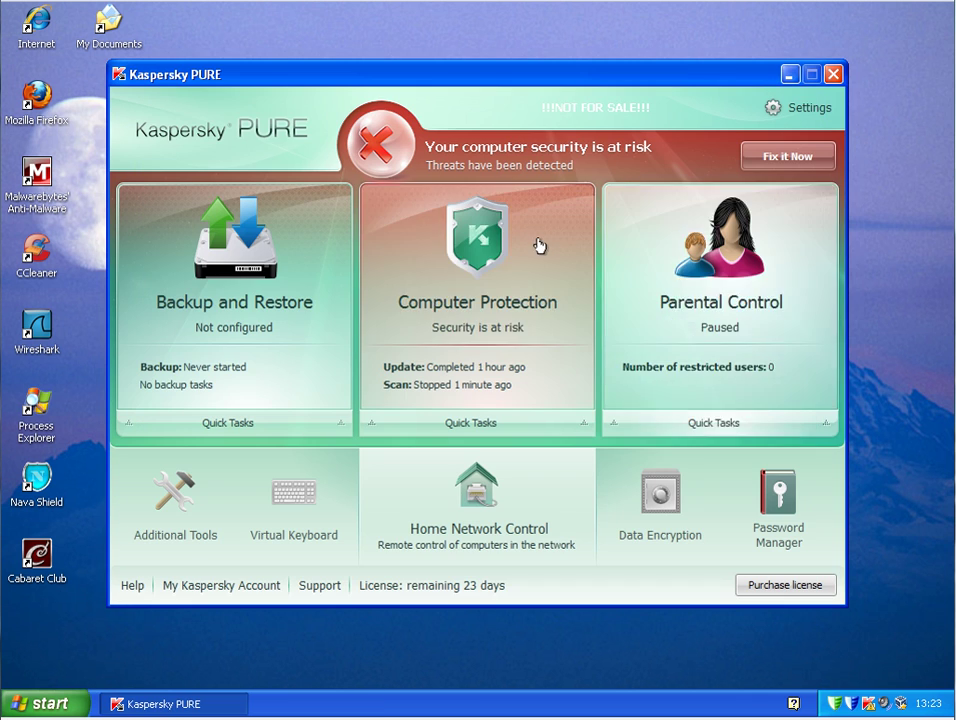
- Open the applications activity list in Security Zone and view the applications in the Restricted category
{"action": "left_click", "coordinate": [535, 296]}
{"action": "left_click", "coordinate": [250, 280]}
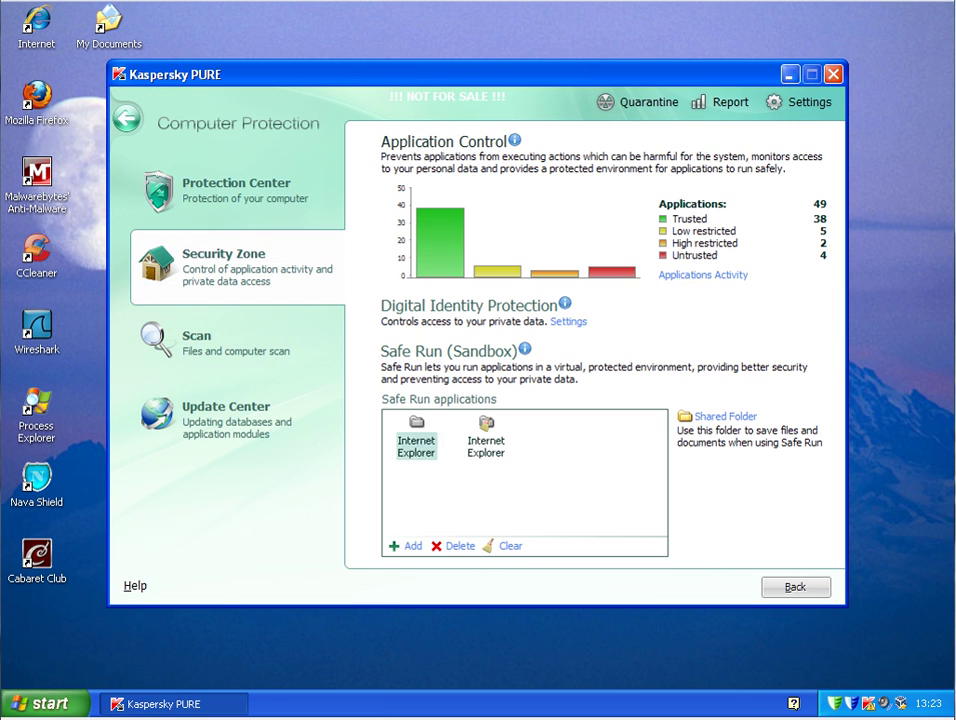
{"action": "left_click", "coordinate": [716, 279]}
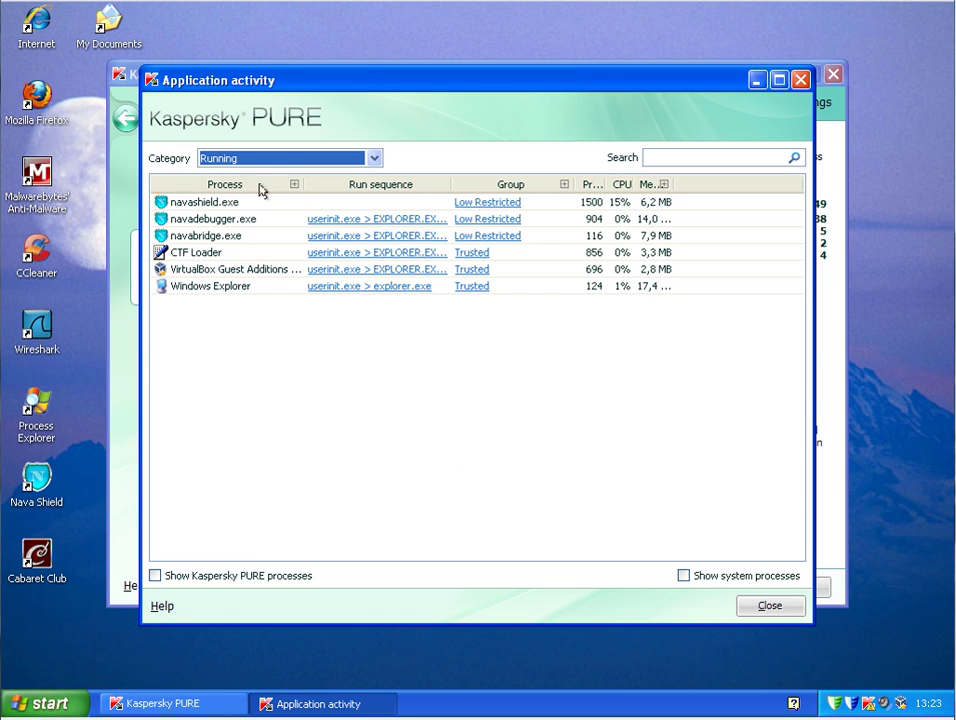
{"action": "mouse_move", "coordinate": [480, 210]}
{"action": "left_click", "coordinate": [283, 160]}
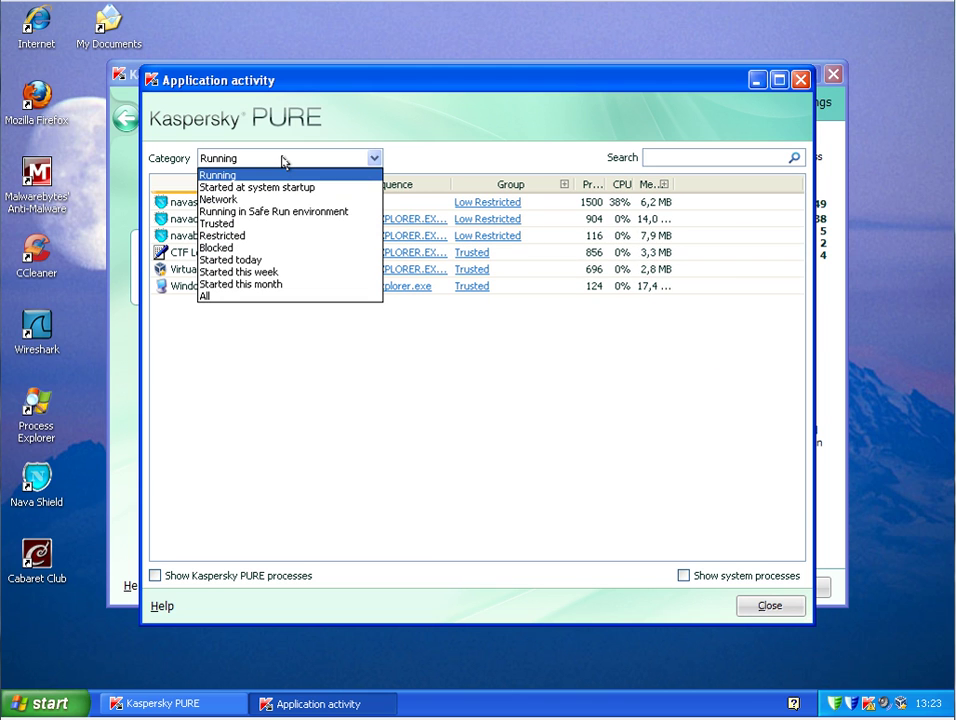
{"action": "left_click", "coordinate": [253, 238]}
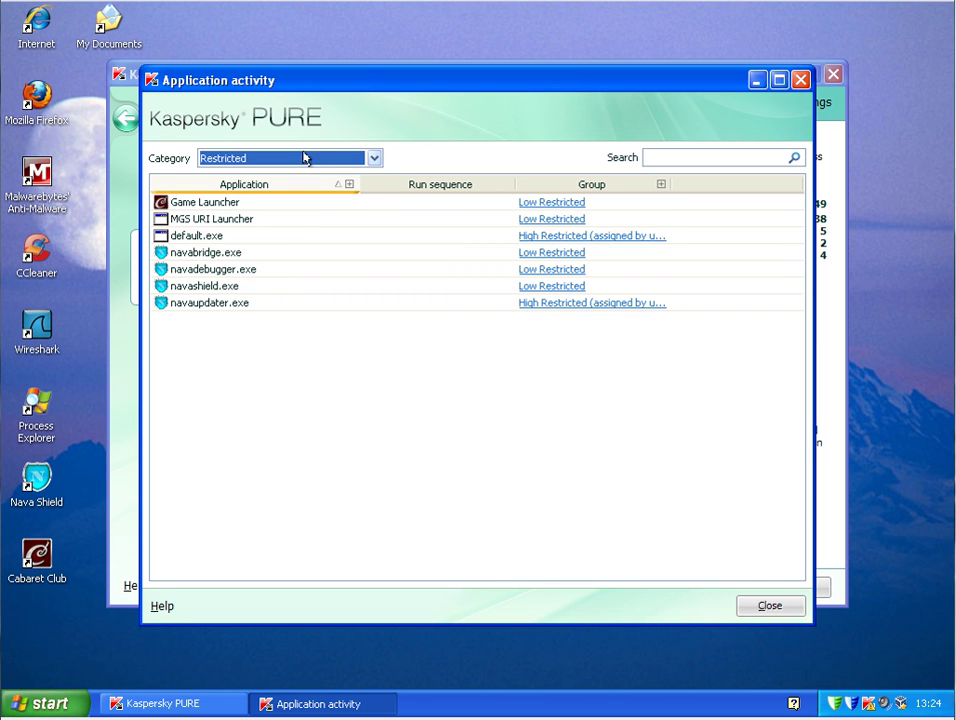
- View the Blocked and Running application categories, widen the CPU column slightly, and close the activity list
{"action": "left_click", "coordinate": [305, 157]}
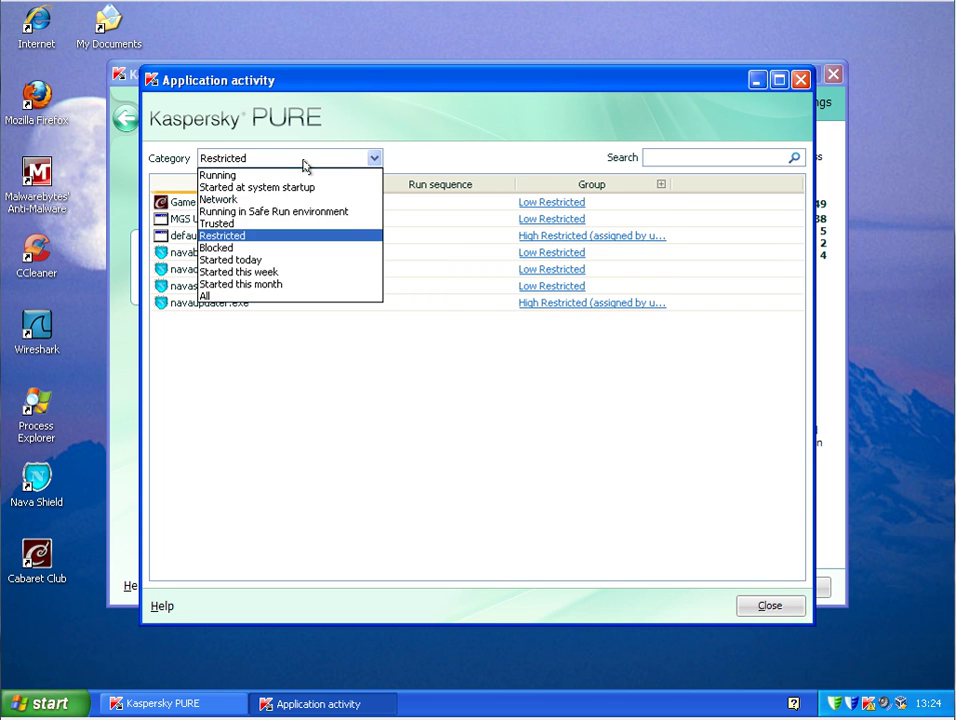
{"action": "left_click", "coordinate": [250, 247]}
{"action": "left_click", "coordinate": [286, 163]}
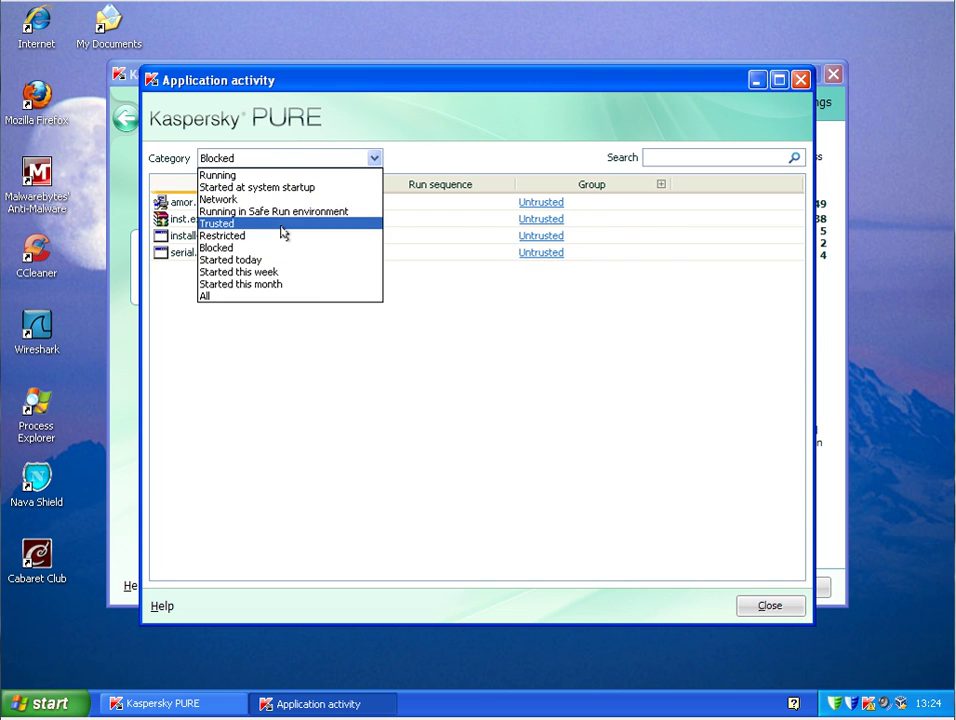
{"action": "left_click", "coordinate": [270, 176]}
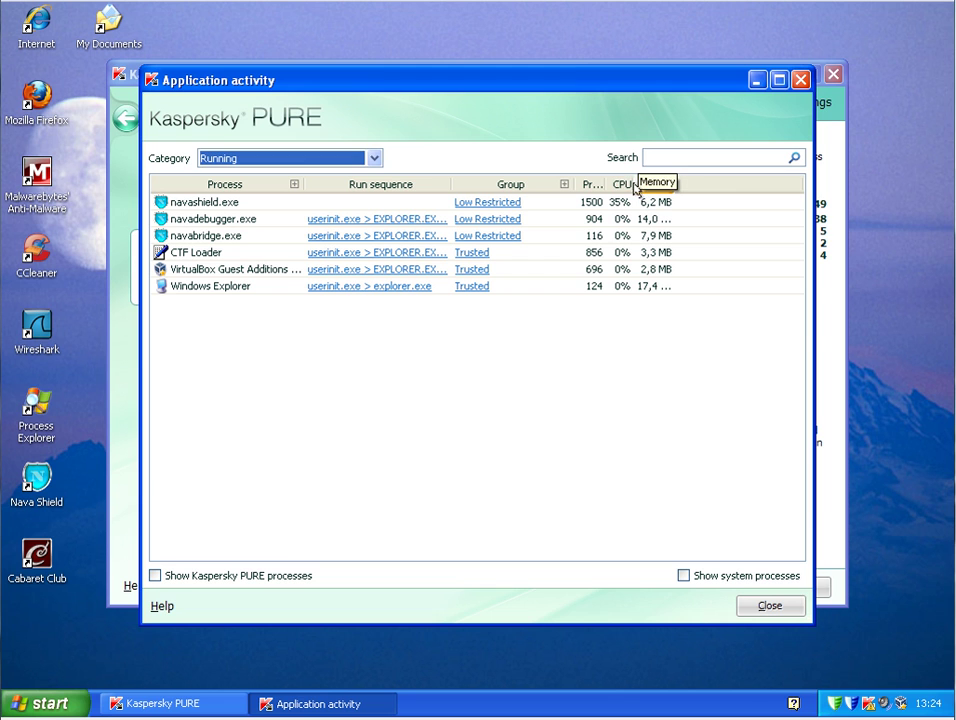
{"action": "left_click_drag", "start_coordinate": [637, 186], "coordinate": [647, 188]}
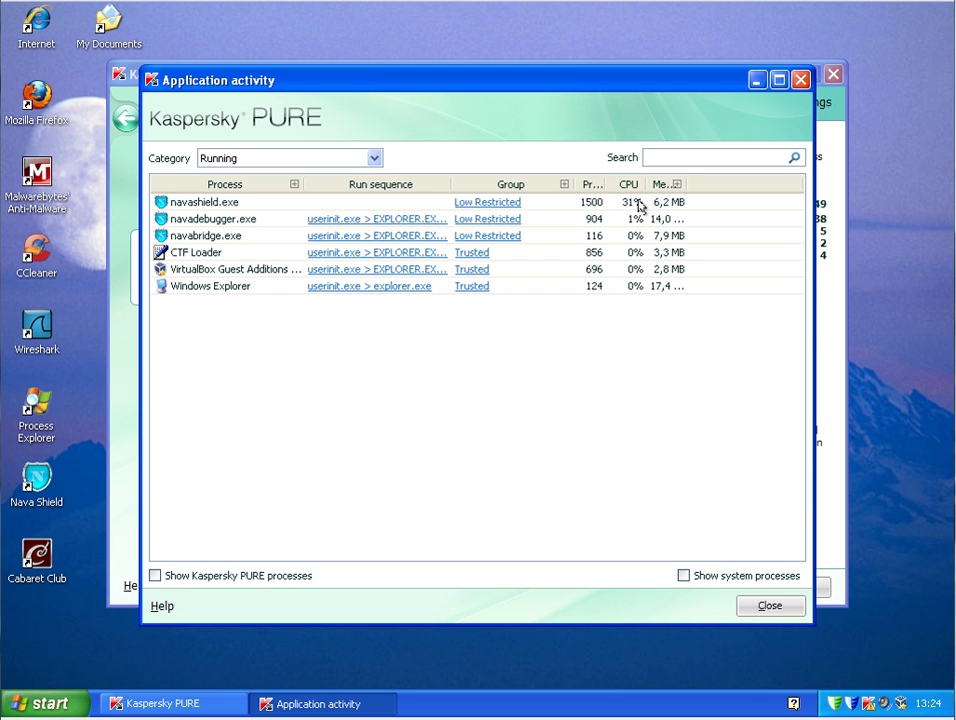
{"action": "left_click", "coordinate": [770, 606]}
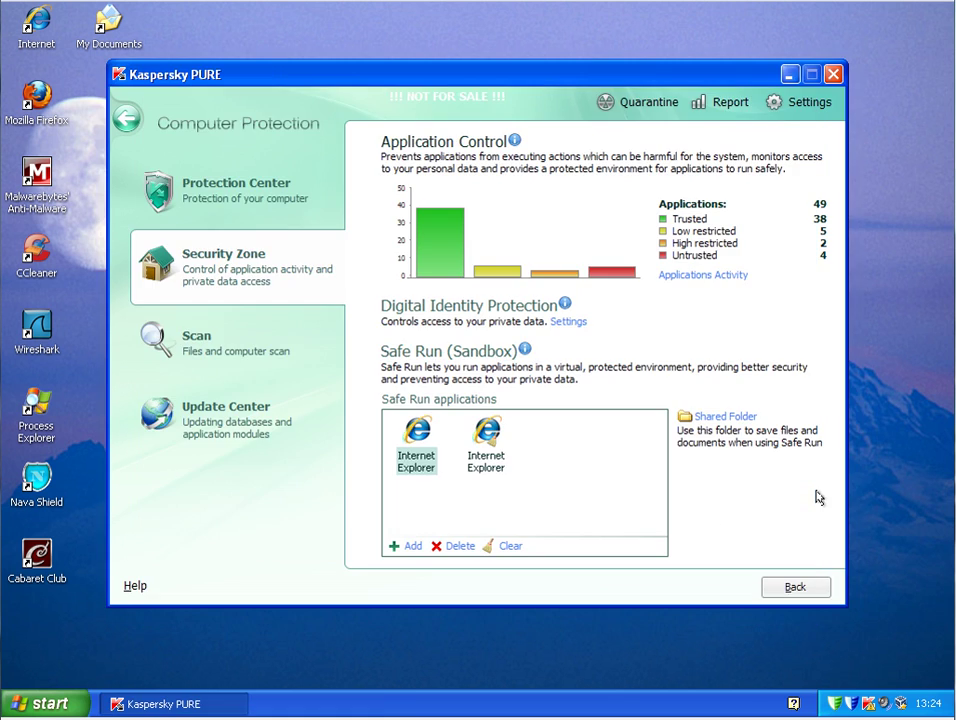
- Neutralize all detected threats from the general protection status list and recheck the list
{"action": "left_click", "coordinate": [268, 206]}
{"action": "left_click", "coordinate": [795, 587]}
{"action": "left_click", "coordinate": [345, 138]}
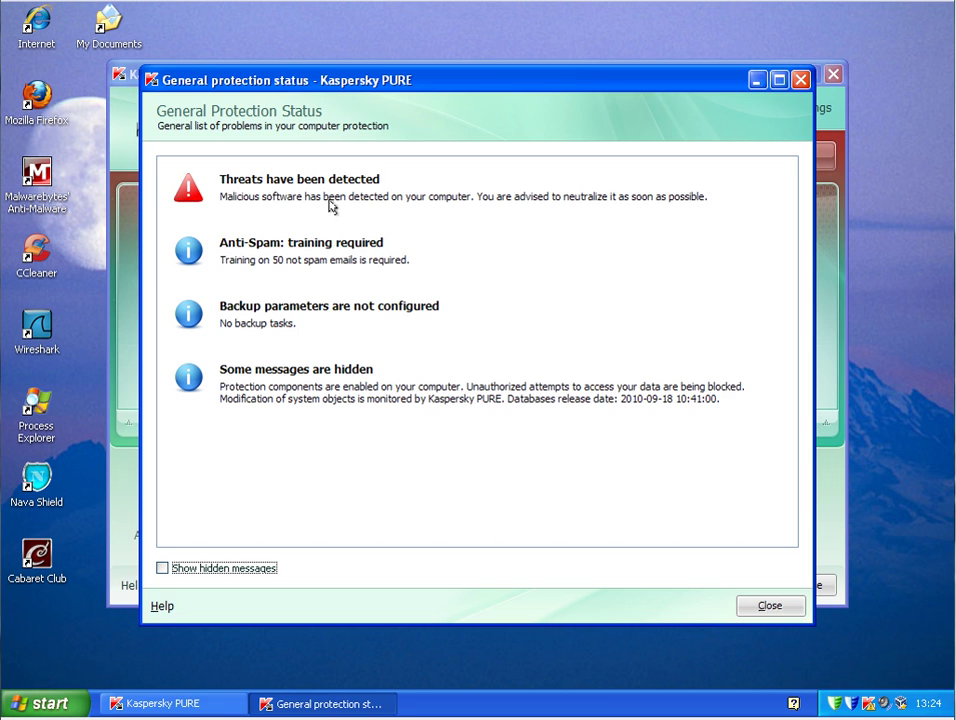
{"action": "left_click", "coordinate": [256, 227]}
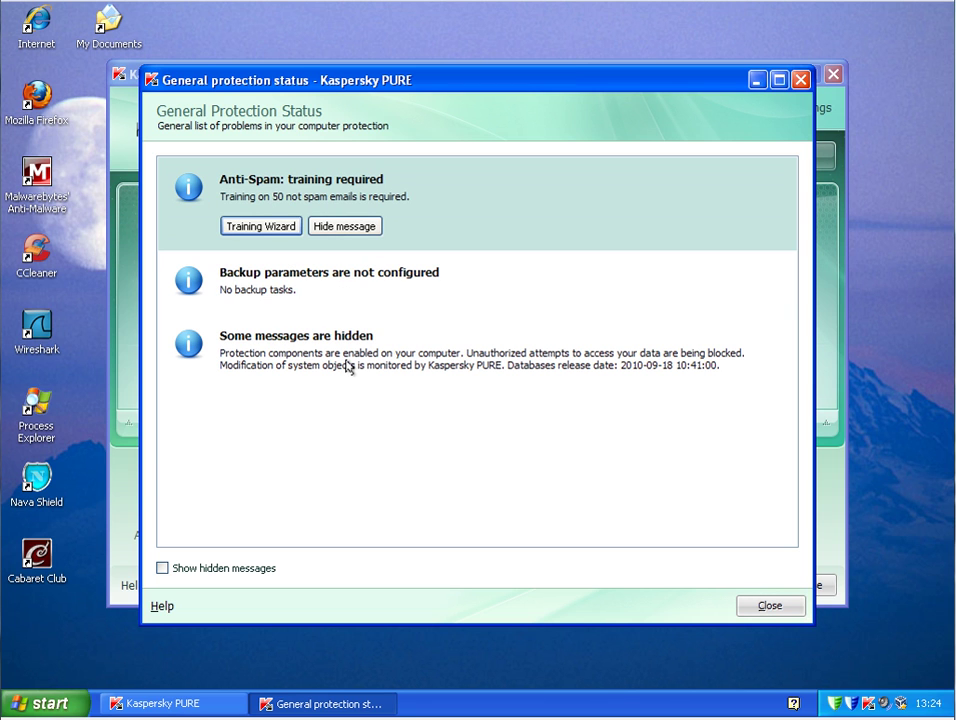
{"action": "left_click", "coordinate": [773, 607]}
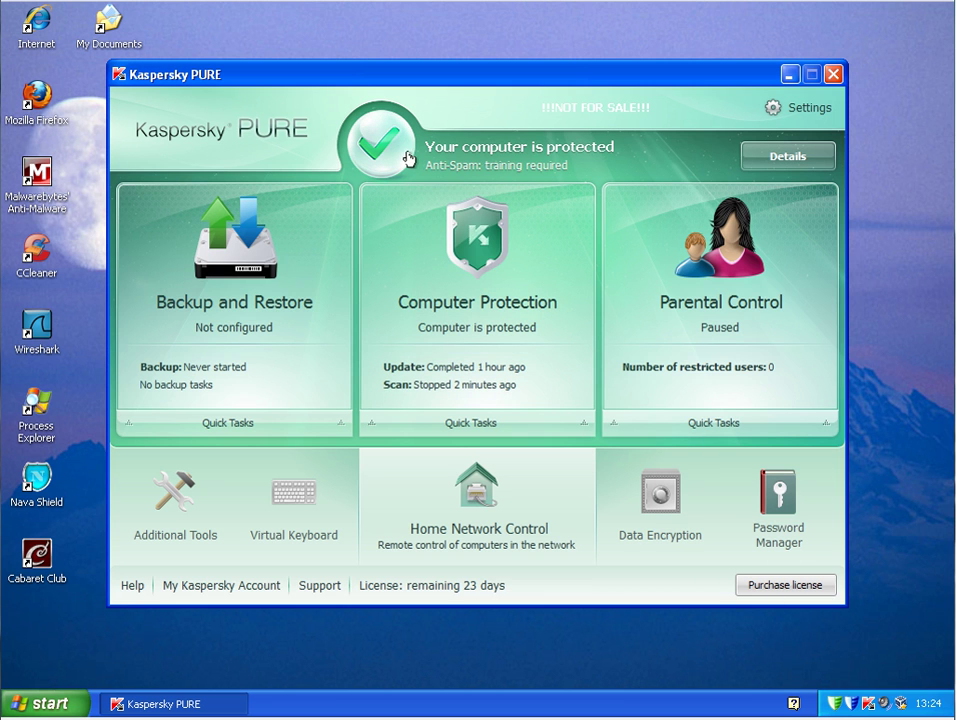
{"action": "left_click", "coordinate": [783, 157]}
{"action": "left_click", "coordinate": [772, 607]}
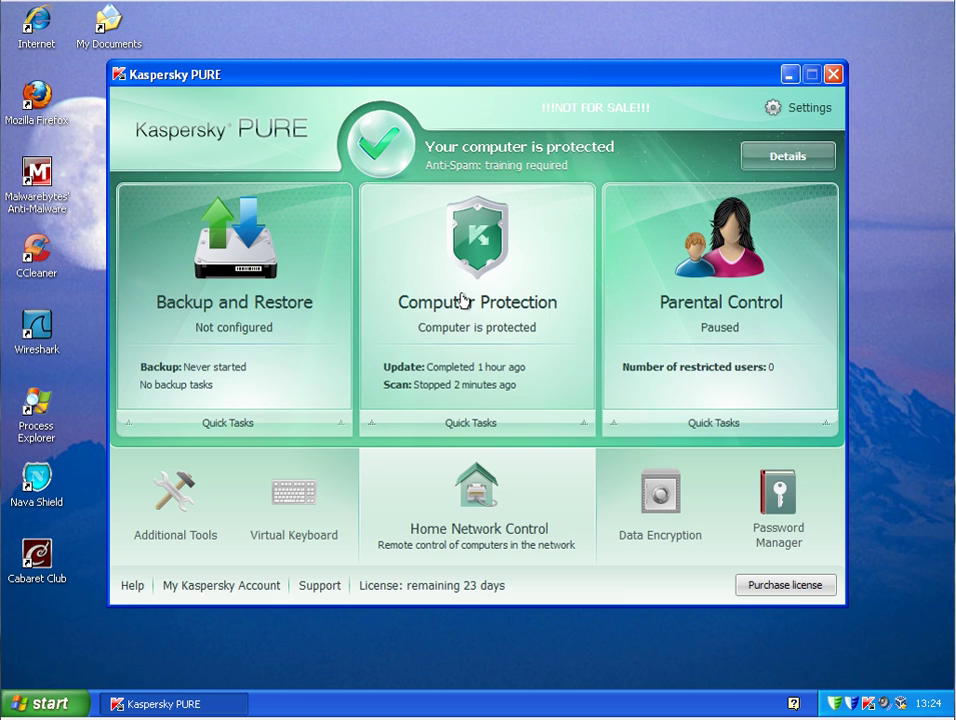
- Look over the Protection Center and resume the full computer scan from the point where it was stopped
{"action": "left_click", "coordinate": [465, 303]}
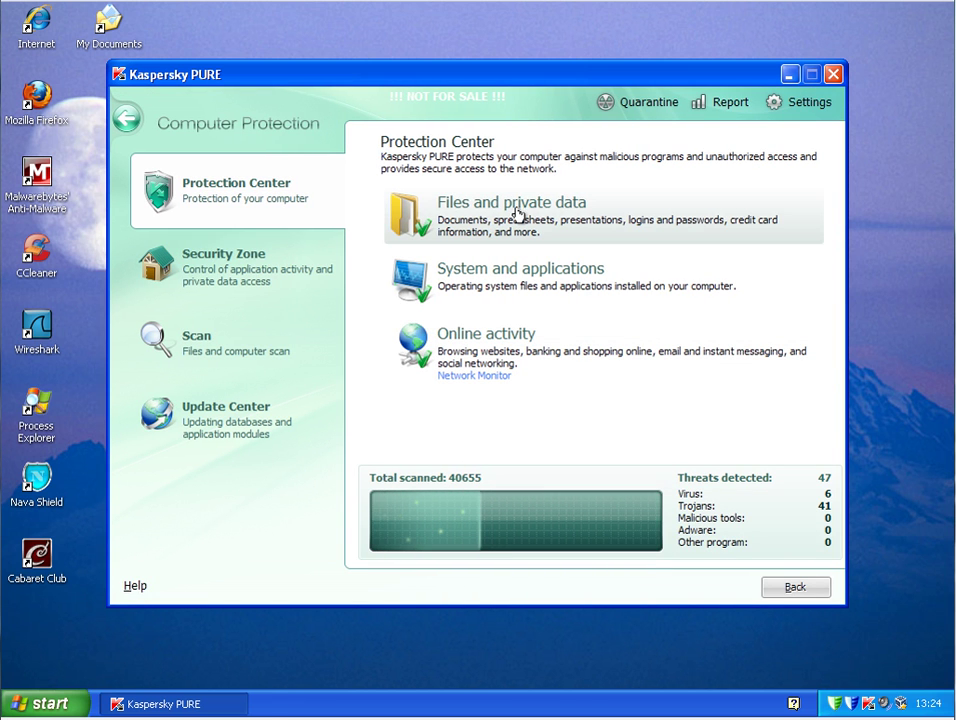
{"action": "left_click", "coordinate": [503, 258]}
{"action": "left_click", "coordinate": [806, 590]}
{"action": "left_click", "coordinate": [282, 357]}
{"action": "left_click", "coordinate": [441, 201]}
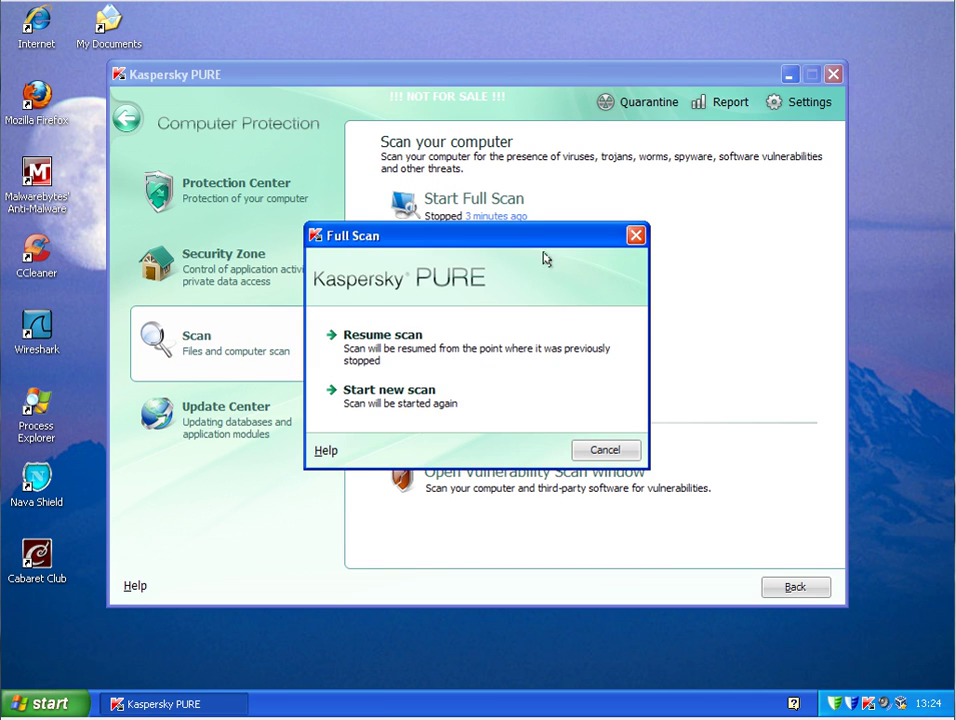
{"action": "left_click", "coordinate": [372, 348]}
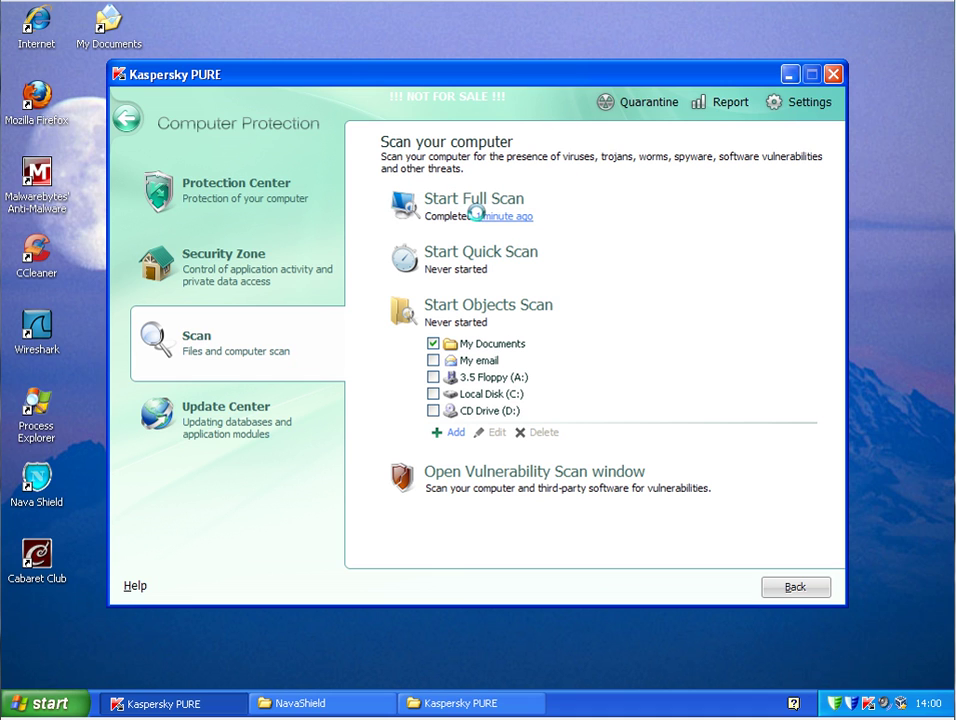
- Return to the Kaspersky PURE overview, check the general protection status list after the full scan, and close it
{"action": "left_click", "coordinate": [796, 587]}
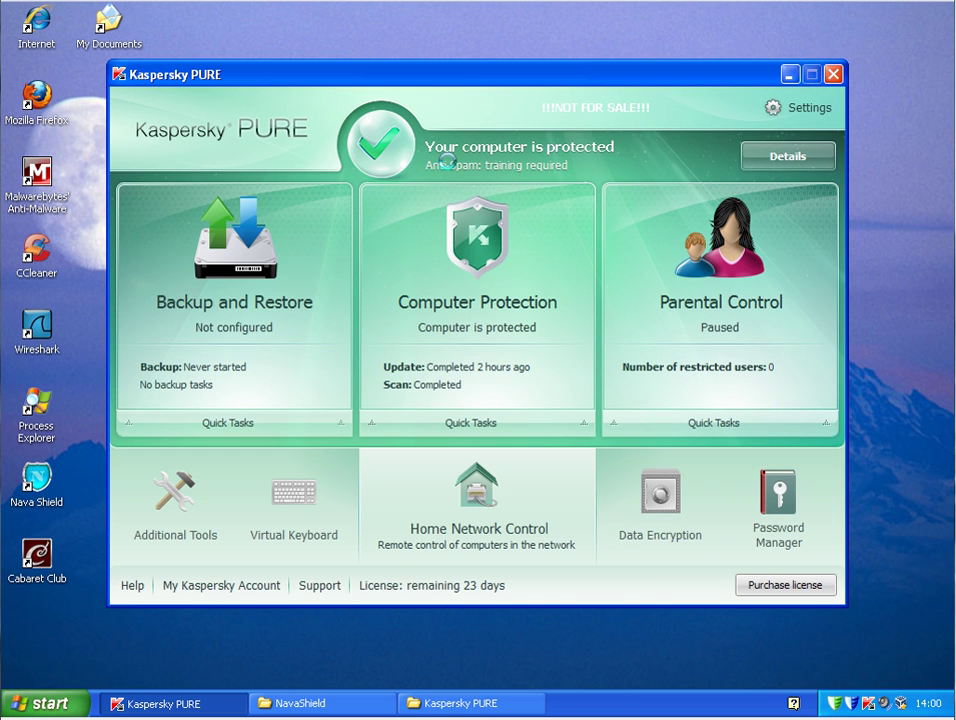
{"action": "left_click", "coordinate": [447, 160]}
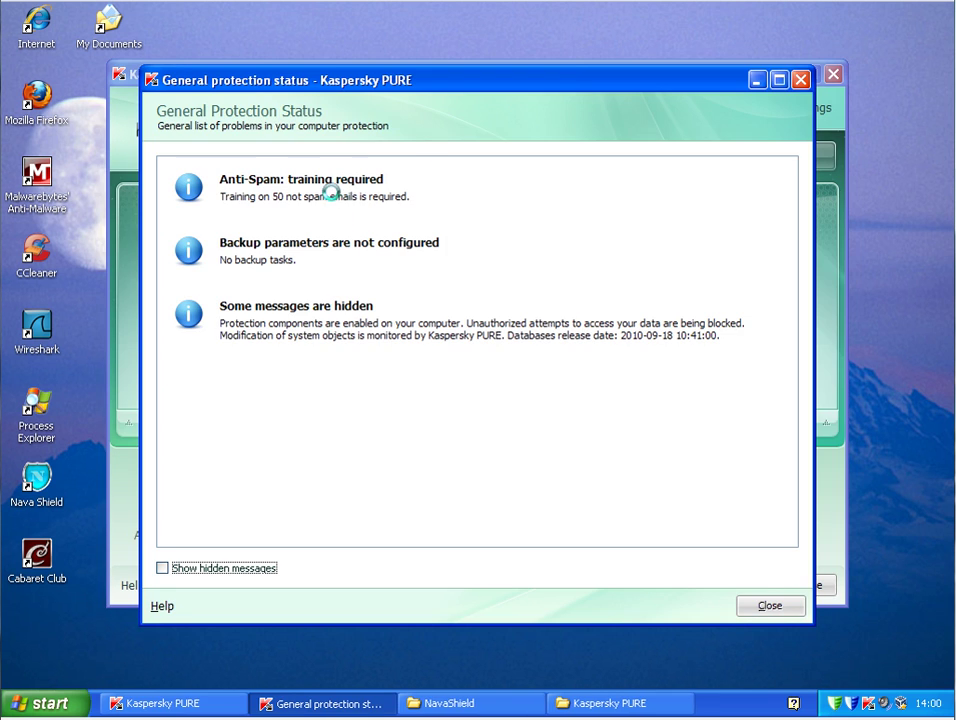
{"action": "left_click", "coordinate": [764, 606]}
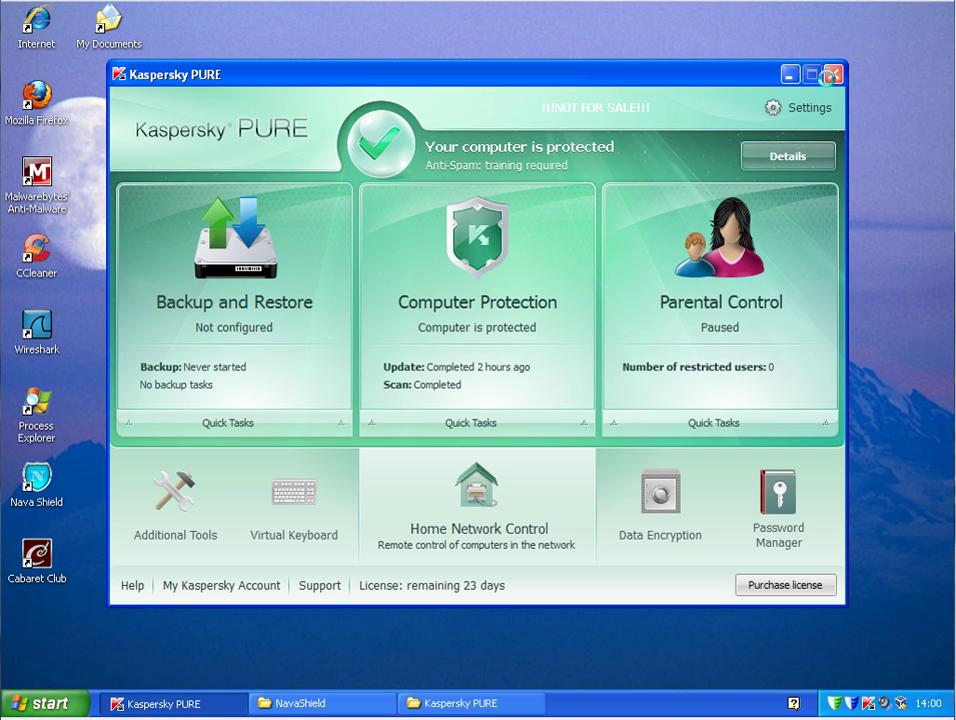
- Examine the files in the NavaShield program folder and close the NavaShield and Kaspersky PURE folder windows
{"action": "left_click", "coordinate": [482, 702]}
{"action": "left_click", "coordinate": [281, 703]}
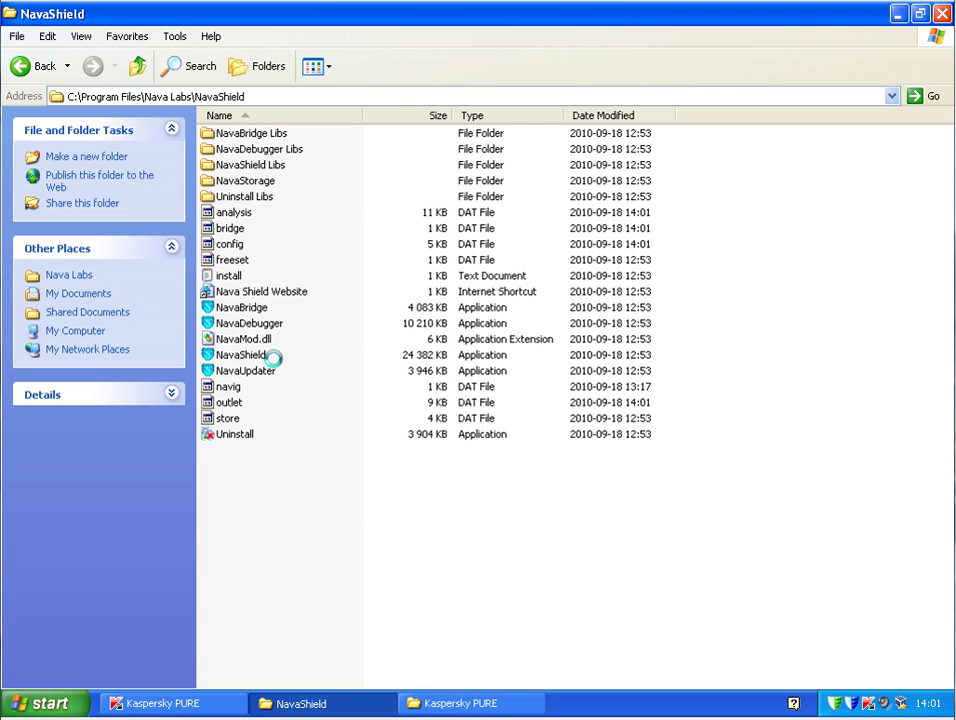
{"action": "left_click", "coordinate": [490, 703]}
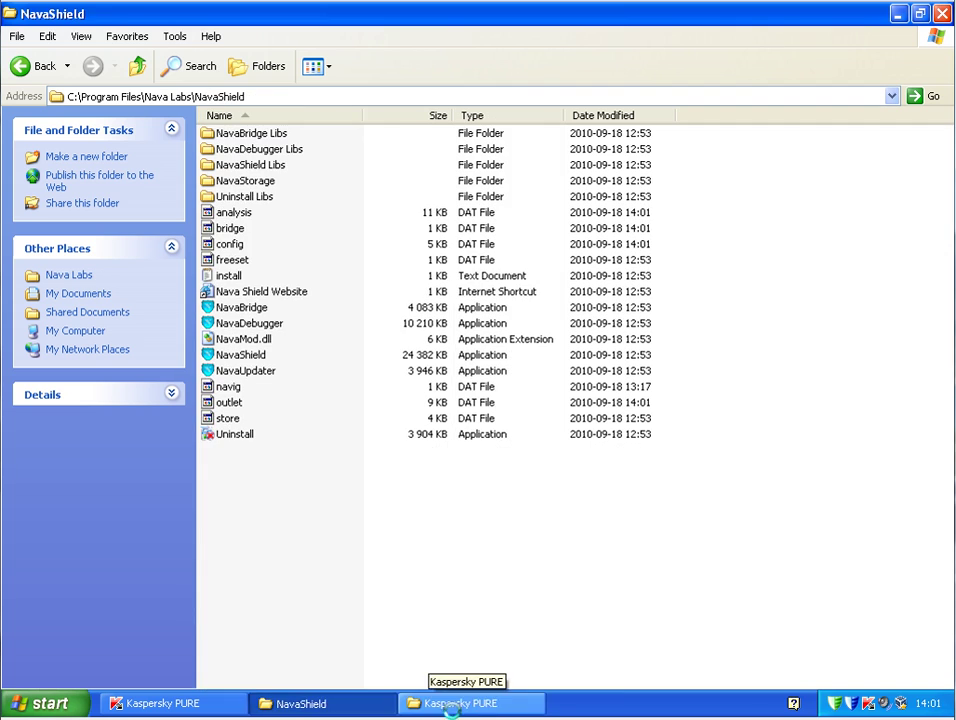
{"action": "left_click", "coordinate": [455, 705]}
{"action": "left_click", "coordinate": [373, 705]}
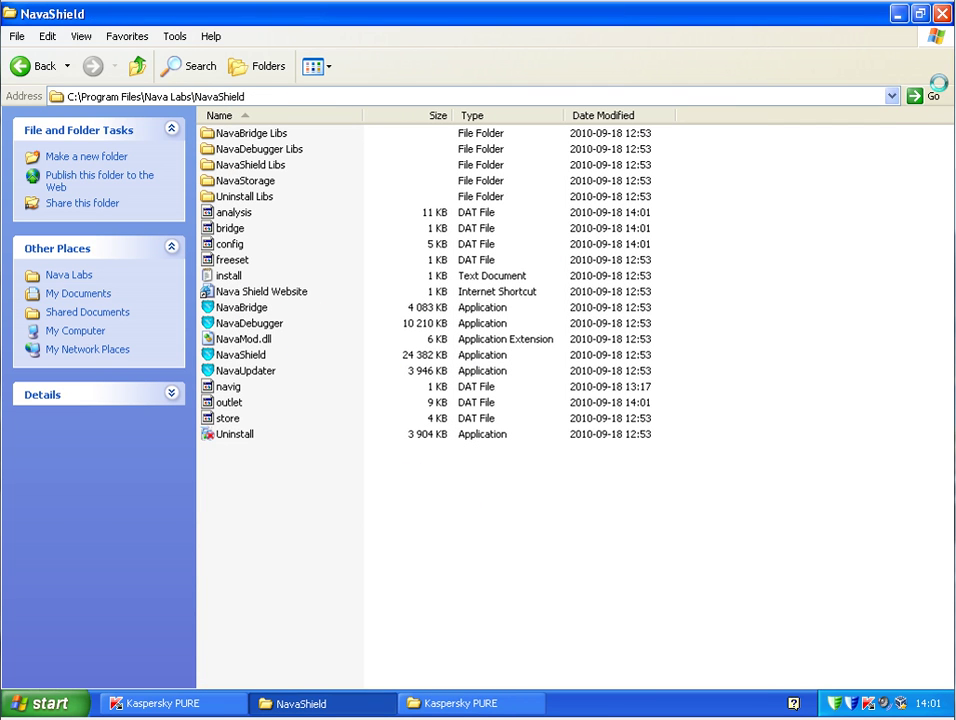
{"action": "left_click", "coordinate": [941, 13]}
{"action": "left_click", "coordinate": [941, 12]}
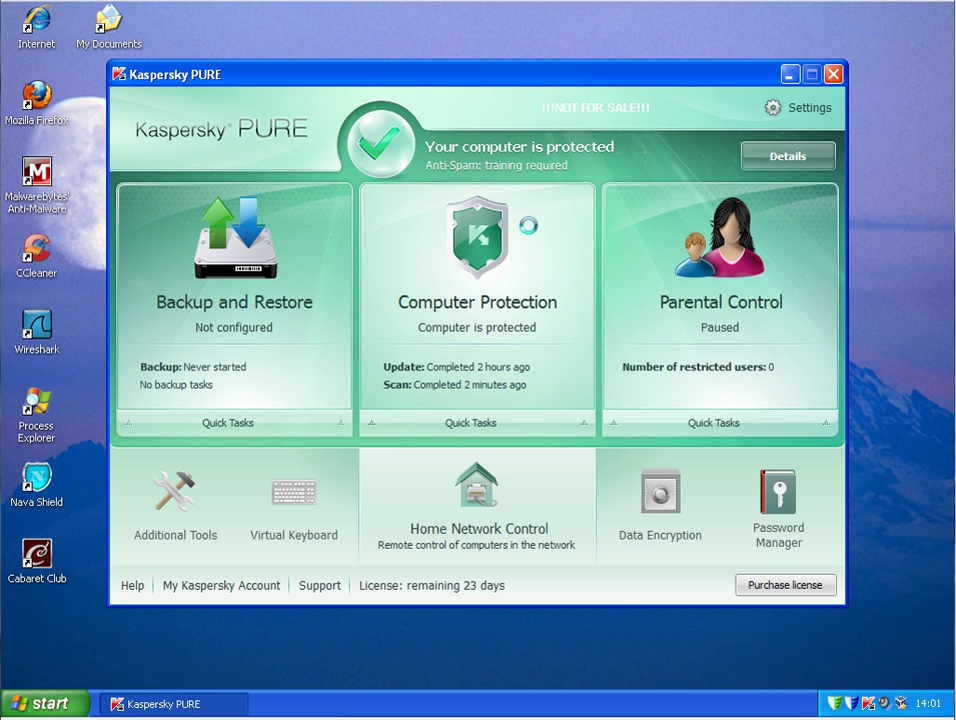
- Examine the running processes in the Security Zone's application activity, including navashield.exe's trust group and available actions, and return to the Protection Center
{"action": "left_click", "coordinate": [467, 328]}
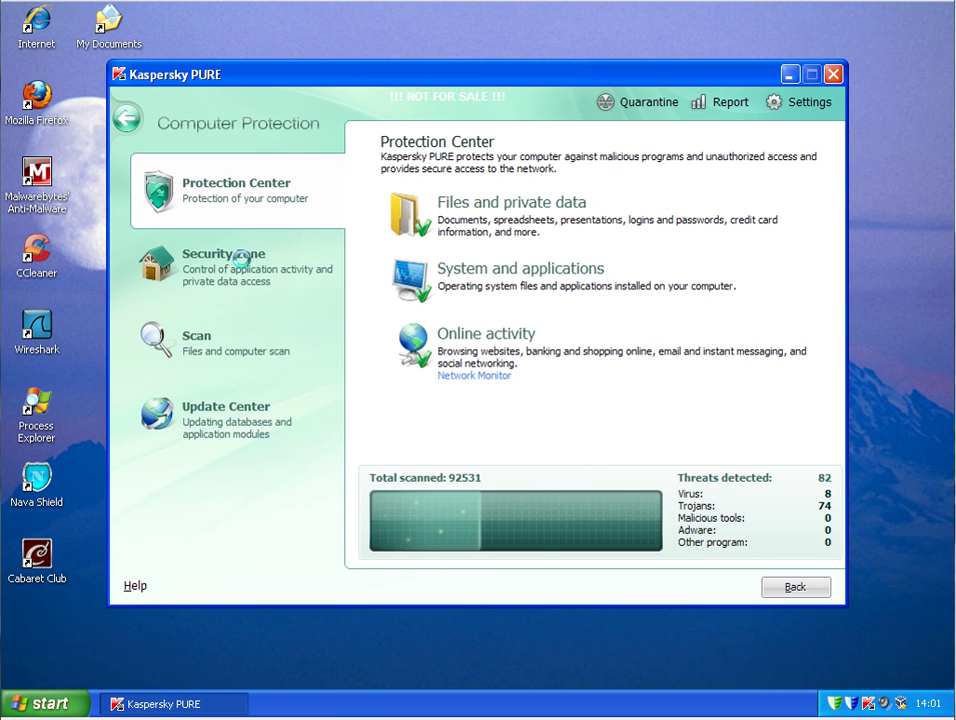
{"action": "left_click", "coordinate": [222, 262]}
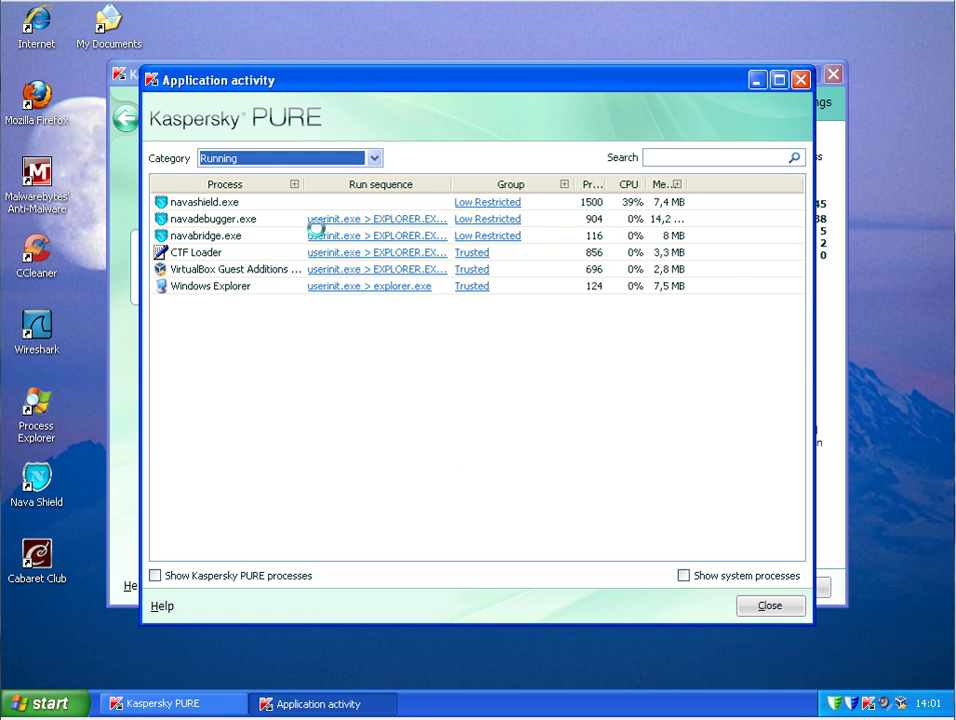
{"action": "mouse_move", "coordinate": [481, 204]}
{"action": "mouse_move", "coordinate": [480, 255]}
{"action": "left_click", "coordinate": [219, 202]}
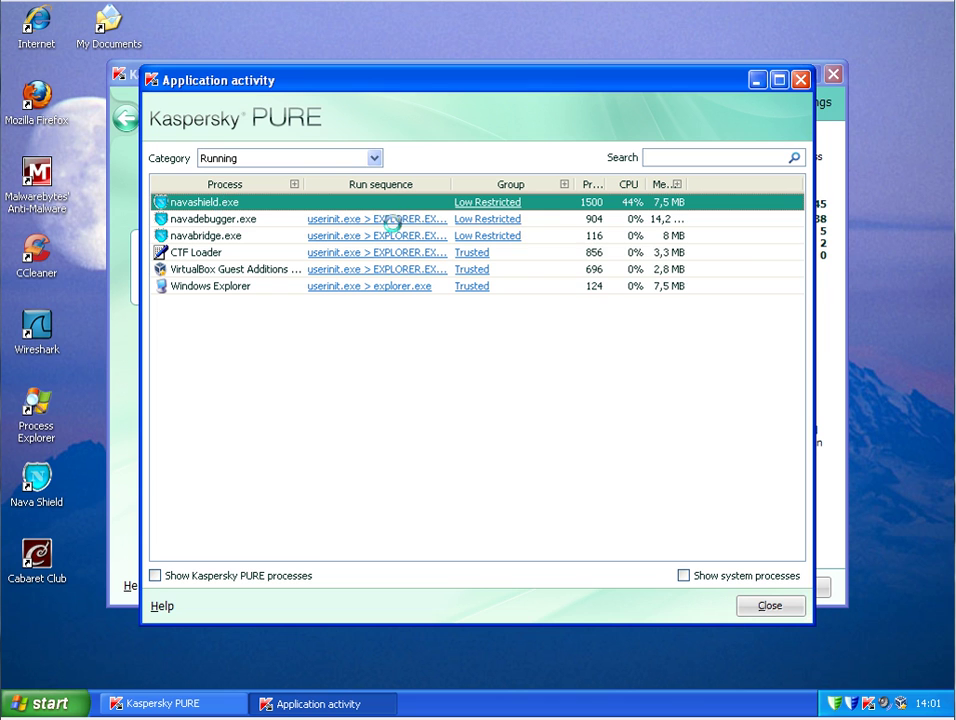
{"action": "mouse_move", "coordinate": [490, 206]}
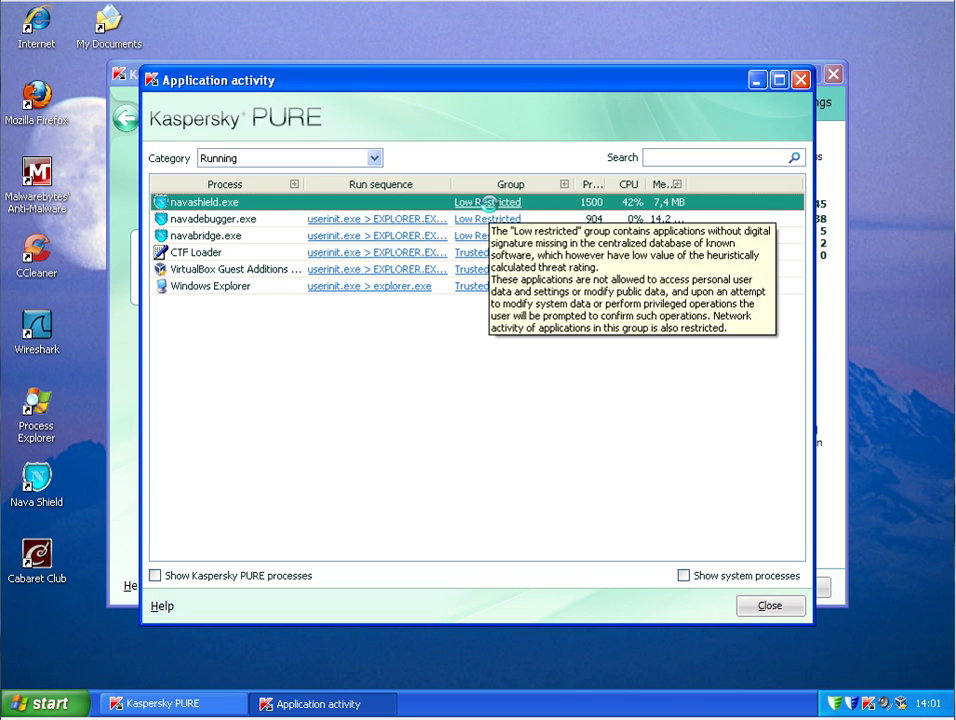
{"action": "right_click", "coordinate": [489, 202]}
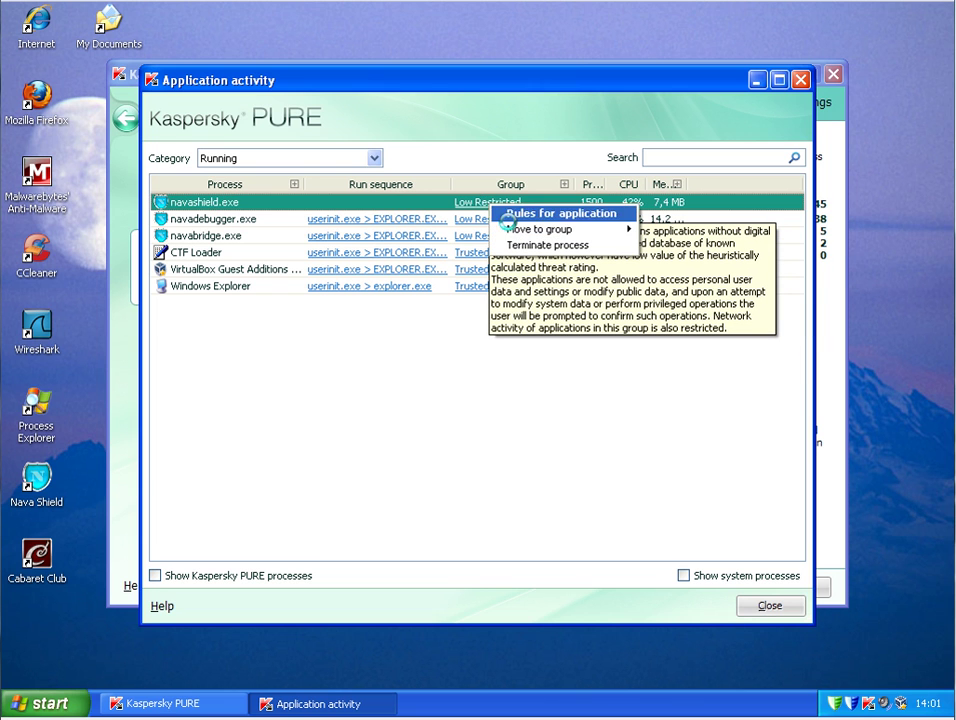
{"action": "mouse_move", "coordinate": [517, 229]}
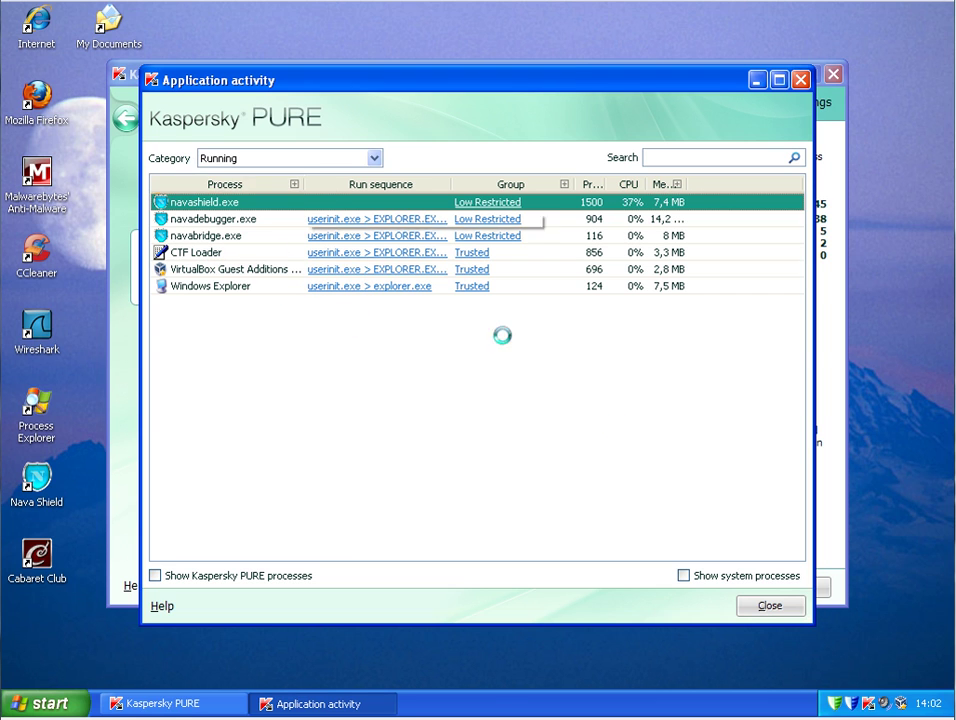
{"action": "left_click", "coordinate": [767, 605]}
{"action": "left_click", "coordinate": [301, 207]}
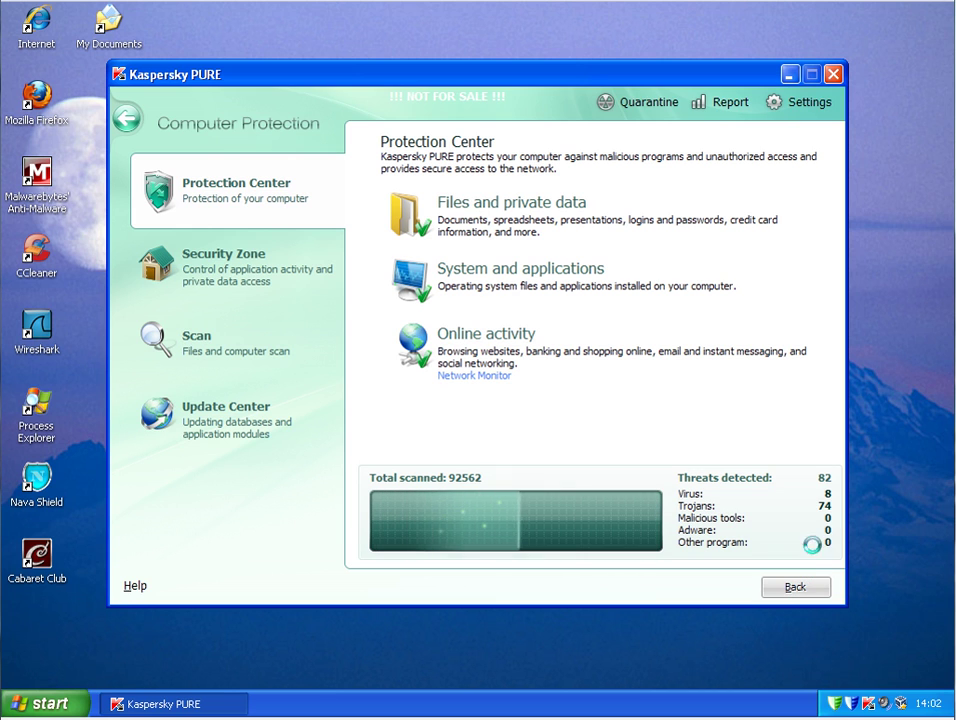
- Open the detected threats list in a maximized window, expand the Infected and Deleted groups, and widen the Detected column
{"action": "left_click", "coordinate": [829, 479]}
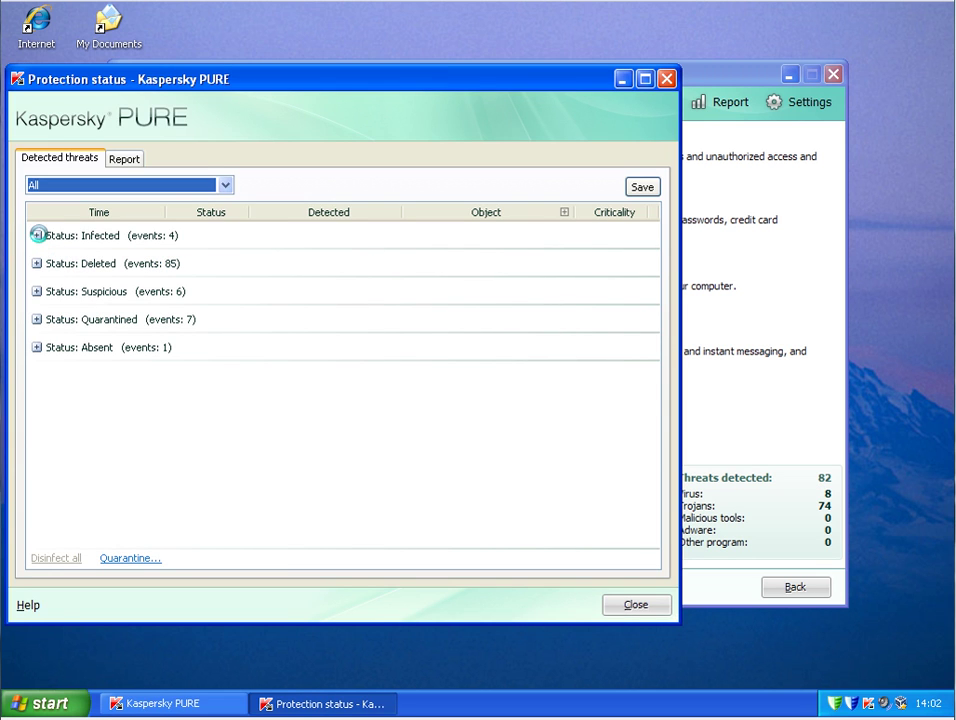
{"action": "left_click", "coordinate": [37, 234]}
{"action": "left_click", "coordinate": [36, 331]}
{"action": "left_click", "coordinate": [644, 78]}
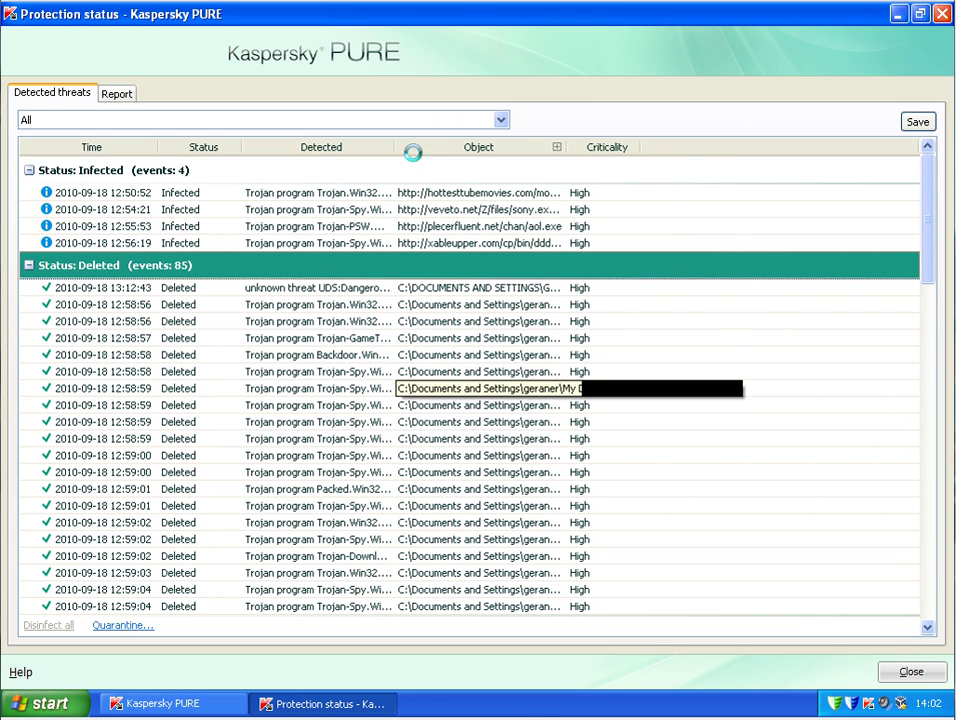
{"action": "left_click_drag", "start_coordinate": [394, 145], "coordinate": [540, 147]}
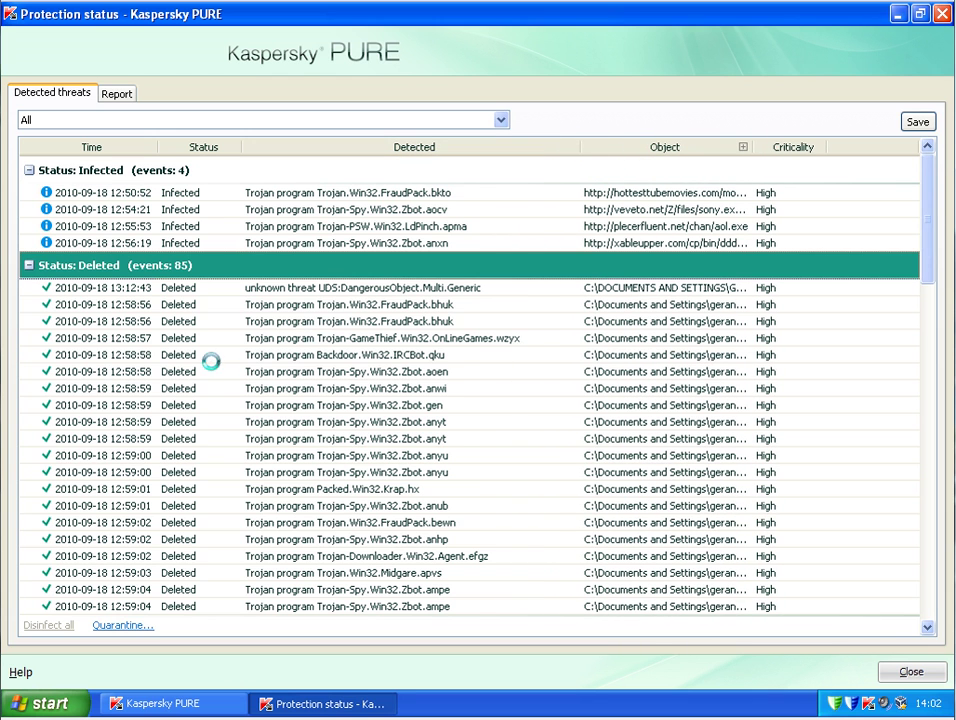
- Look through the deleted threats, expand the Suspicious group, and close the threats list and the Kaspersky PURE window
{"action": "scroll", "coordinate": [478, 355], "scroll_direction": "down", "scroll_amount": 1}
{"action": "scroll", "coordinate": [478, 355], "scroll_direction": "down", "scroll_amount": 2}
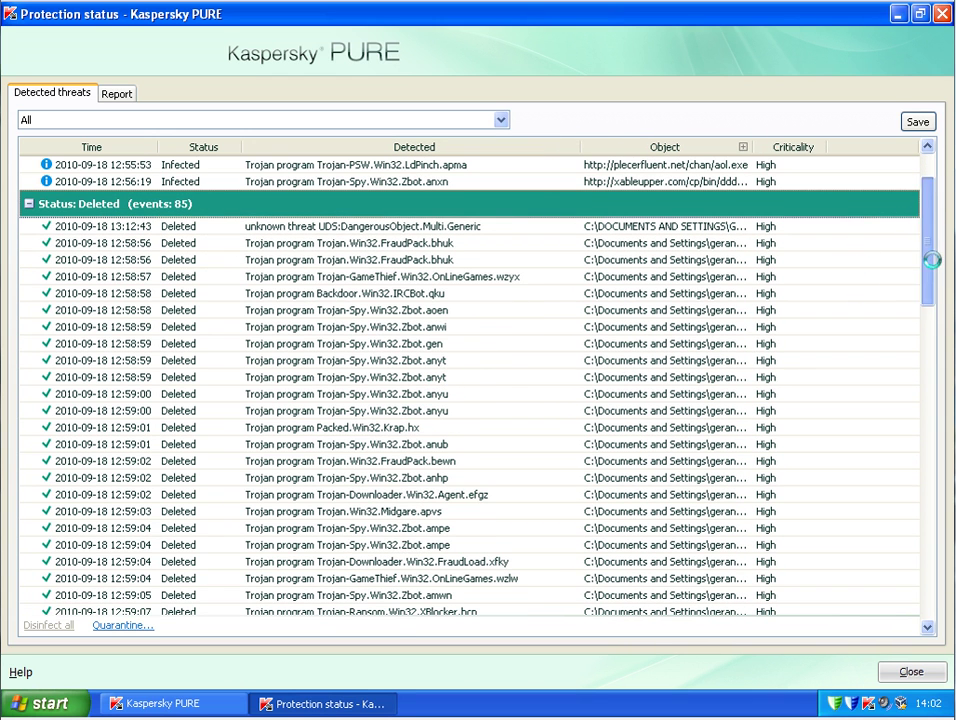
{"action": "left_click_drag", "start_coordinate": [932, 258], "coordinate": [840, 553]}
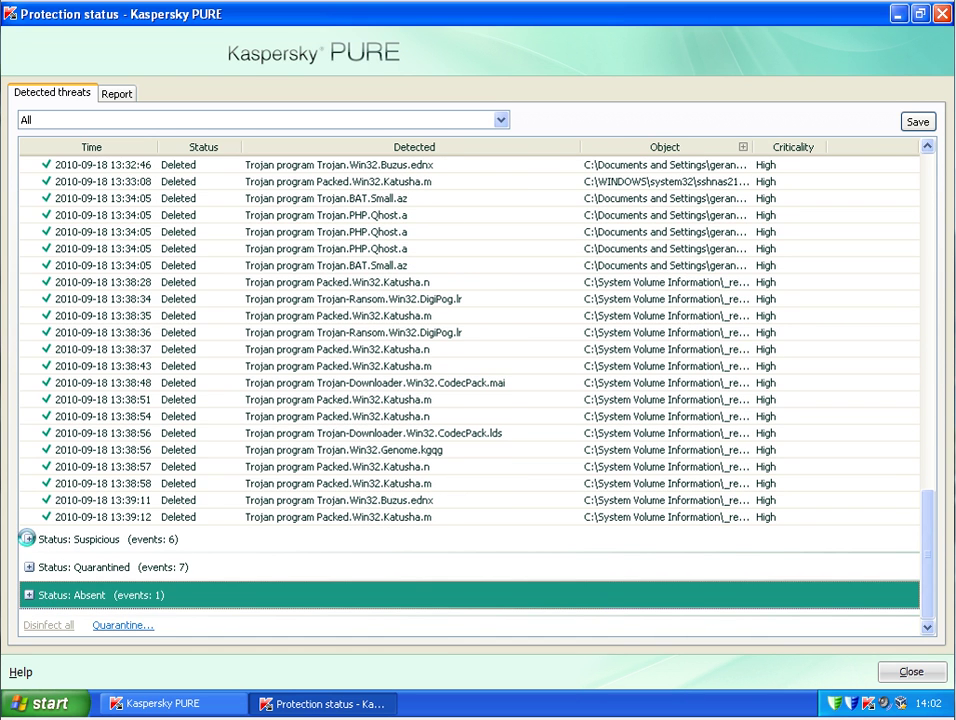
{"action": "left_click", "coordinate": [30, 539]}
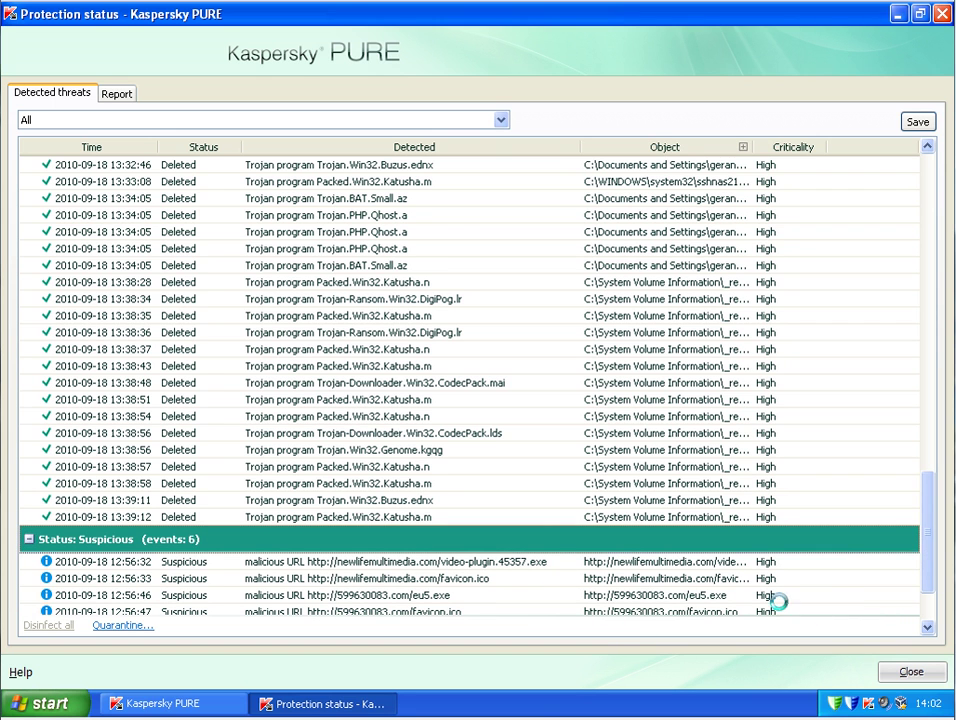
{"action": "left_click", "coordinate": [912, 672]}
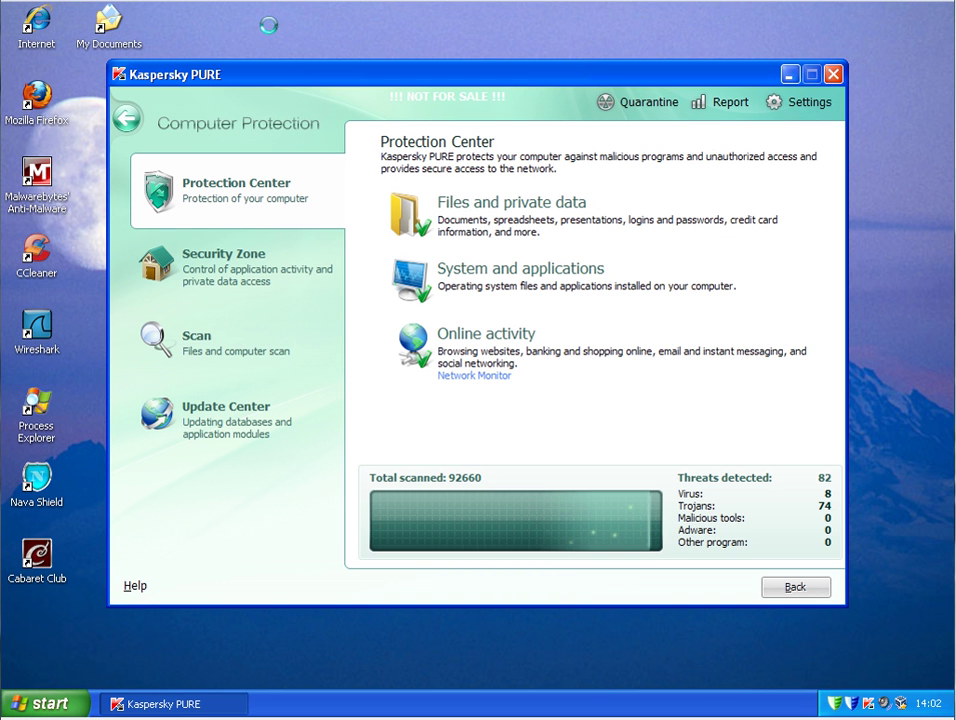
{"action": "key", "text": "alt+F4"}
- Launch Malwarebytes' Anti-Malware for a quick scan and look at Nava Shield's scan window while it runs
{"action": "double_click", "coordinate": [37, 195]}
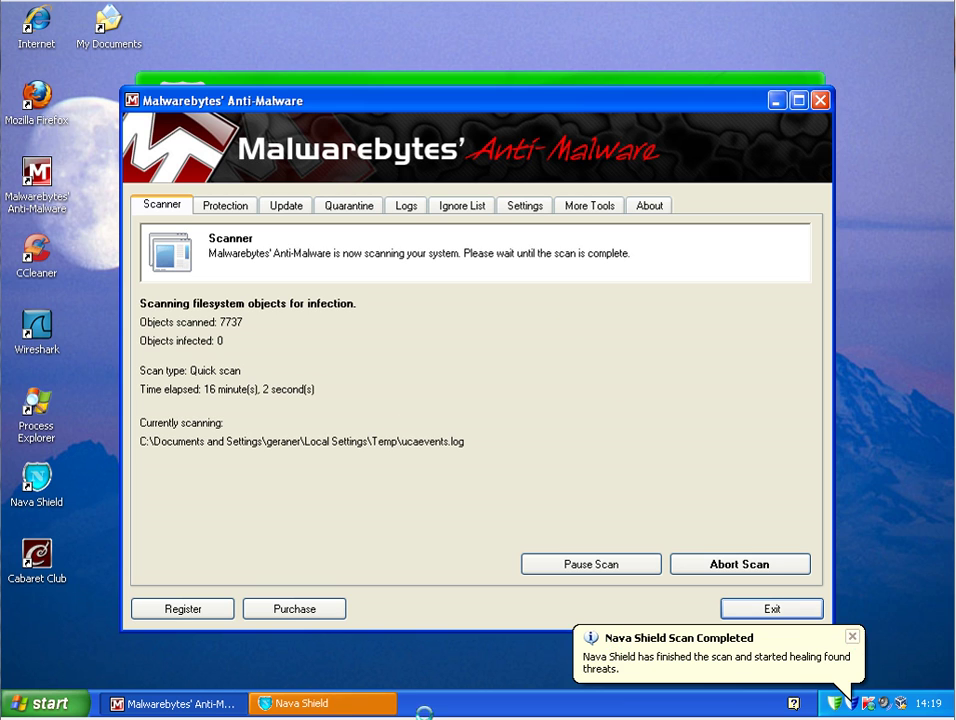
{"action": "left_click", "coordinate": [351, 703]}
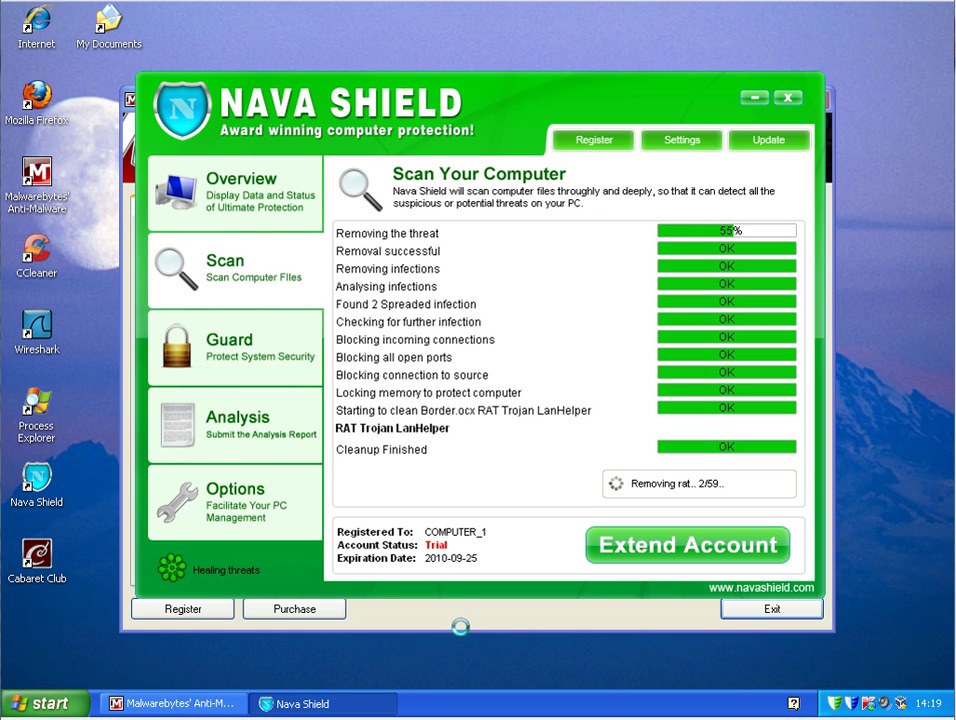
{"action": "left_click", "coordinate": [426, 628]}
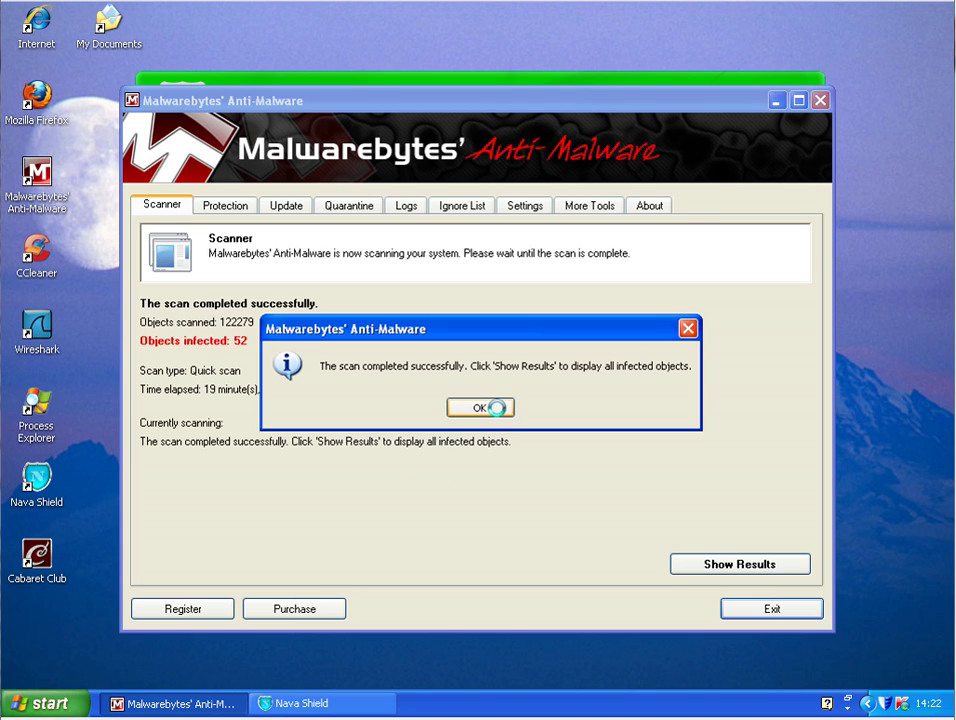
- Show the completed quick scan's results in a maximized window and widen the Item column to reveal the full paths
{"action": "left_click", "coordinate": [480, 408]}
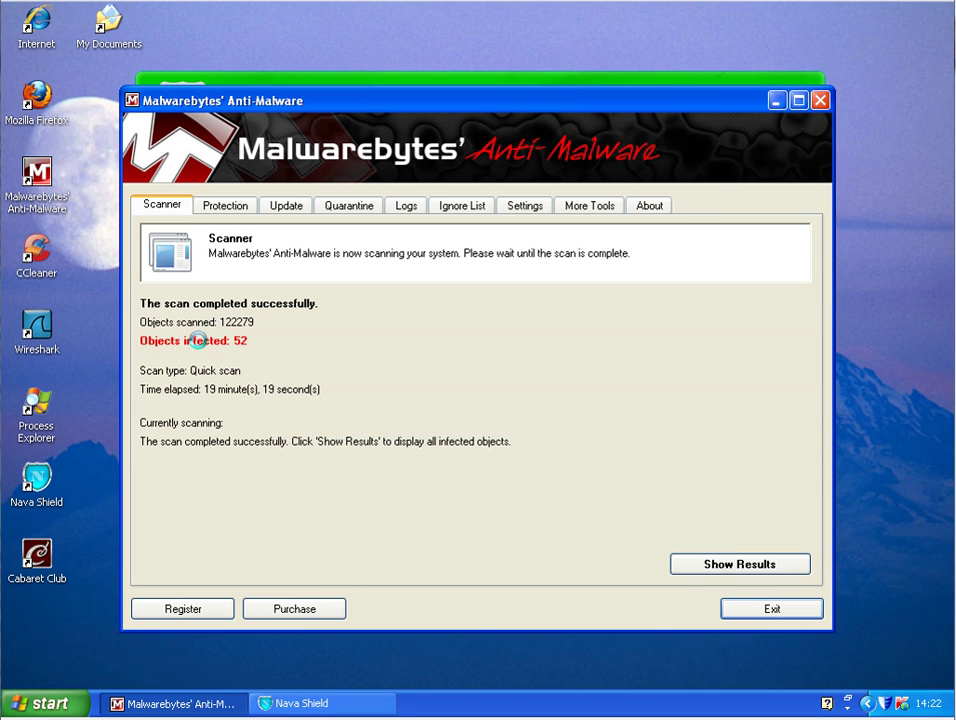
{"action": "left_click", "coordinate": [740, 563]}
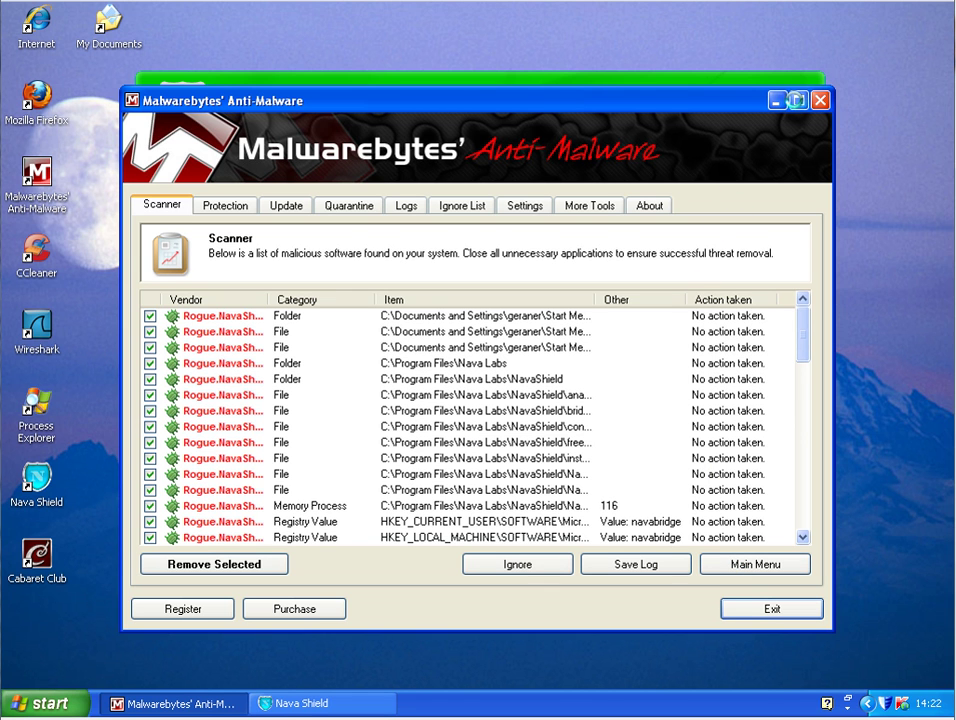
{"action": "double_click", "coordinate": [600, 100]}
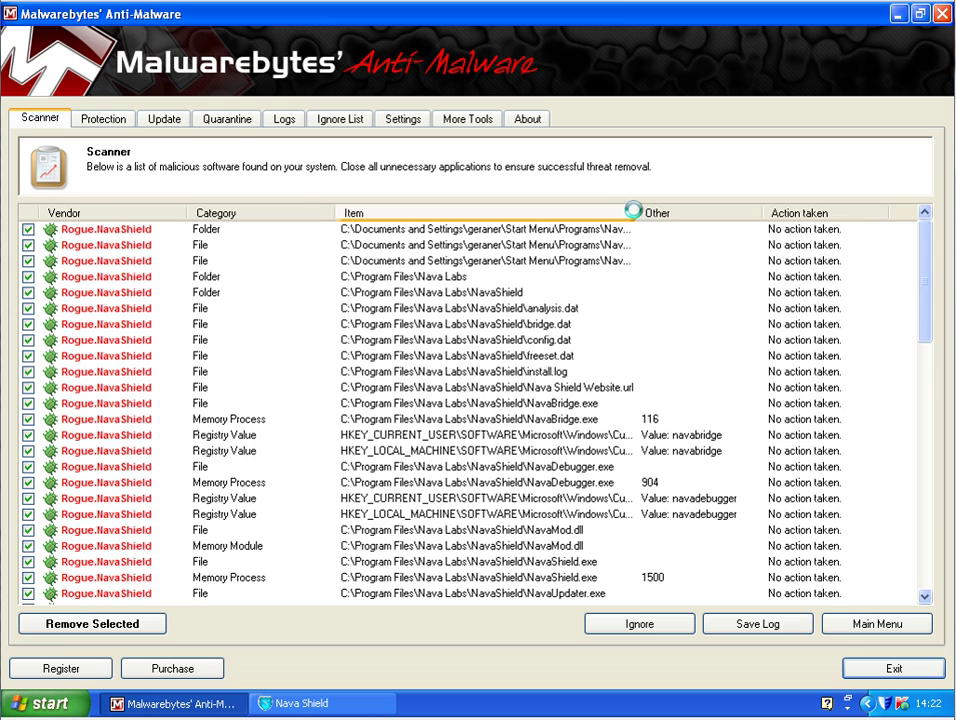
{"action": "left_click_drag", "start_coordinate": [633, 210], "coordinate": [711, 208]}
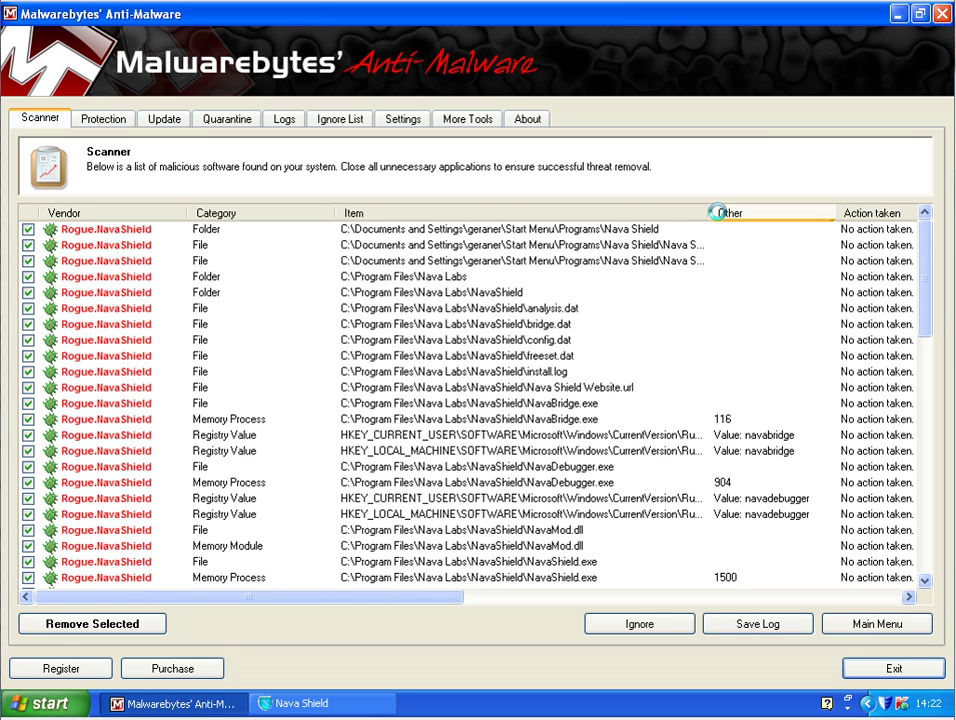
{"action": "left_click_drag", "start_coordinate": [706, 215], "coordinate": [765, 213]}
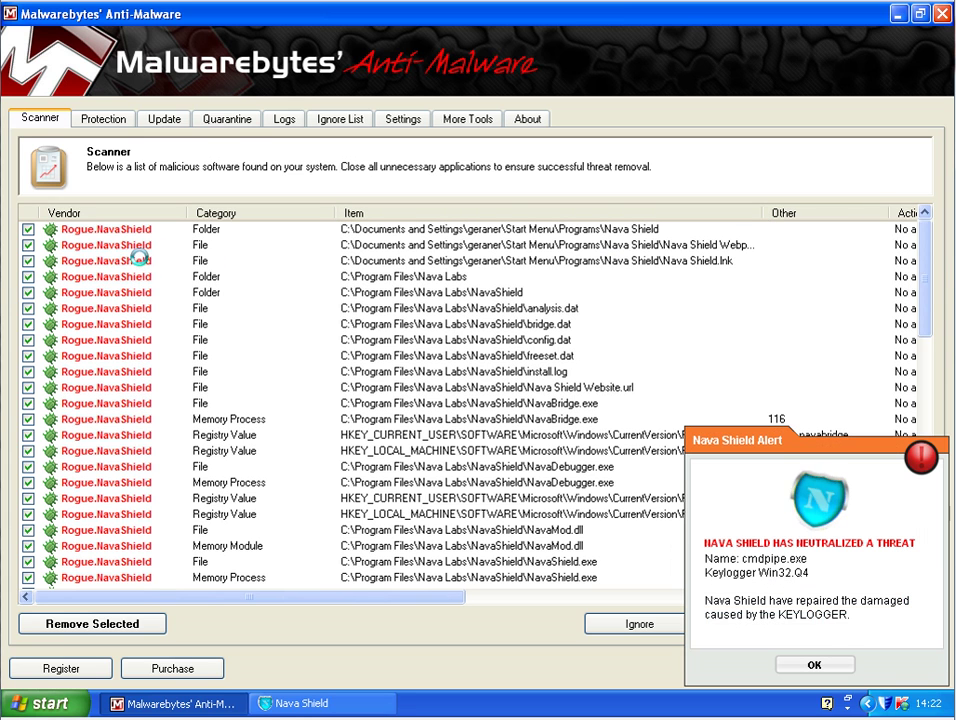
- Dismiss the Nava Shield alert and look through the list of detected Rogue.NavaShield items
{"action": "left_click", "coordinate": [814, 664]}
{"action": "left_click_drag", "start_coordinate": [932, 268], "coordinate": [912, 525]}
{"action": "left_click_drag", "start_coordinate": [927, 483], "coordinate": [909, 235]}
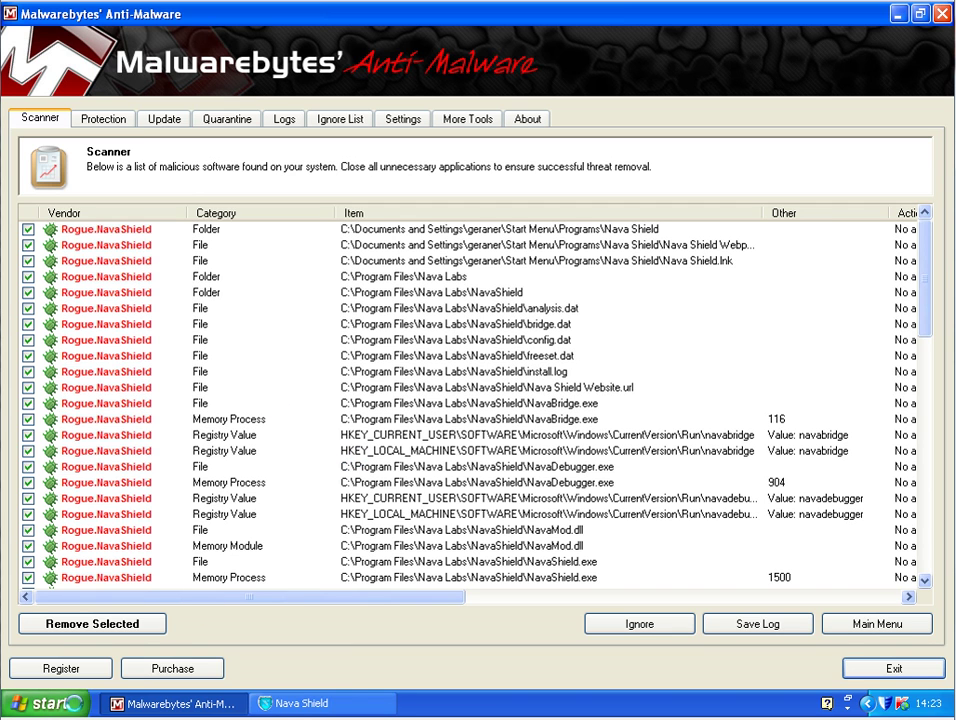
- Open the Nava Labs folder in C:\Program Files through My Computer
{"action": "left_click", "coordinate": [70, 703]}
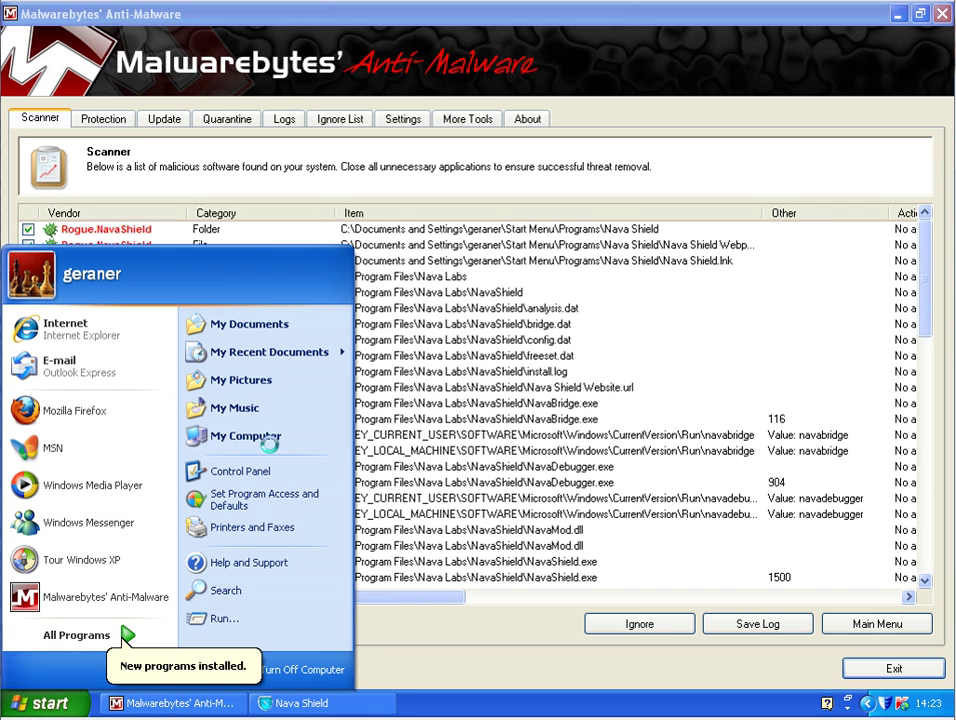
{"action": "left_click", "coordinate": [318, 435]}
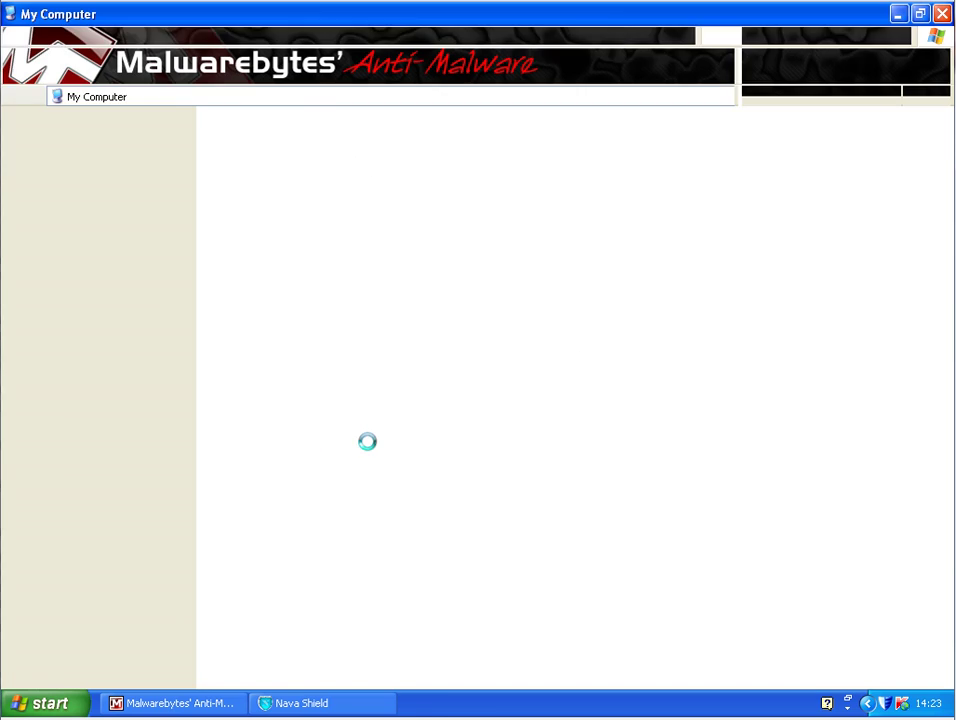
{"action": "left_click", "coordinate": [297, 253]}
{"action": "double_click", "coordinate": [297, 253]}
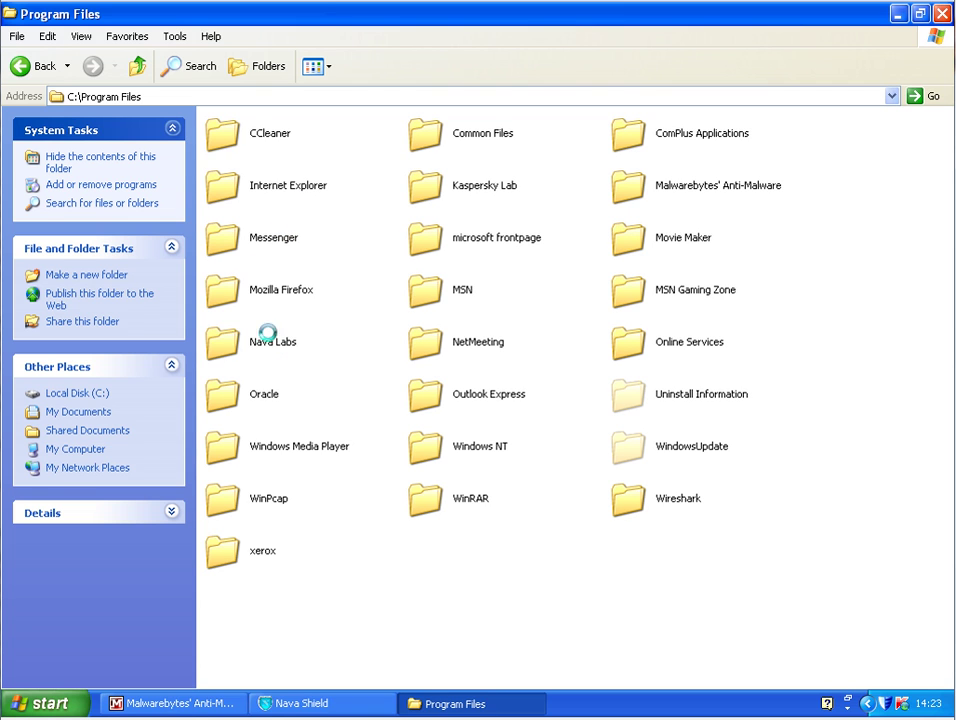
{"action": "left_click", "coordinate": [264, 340]}
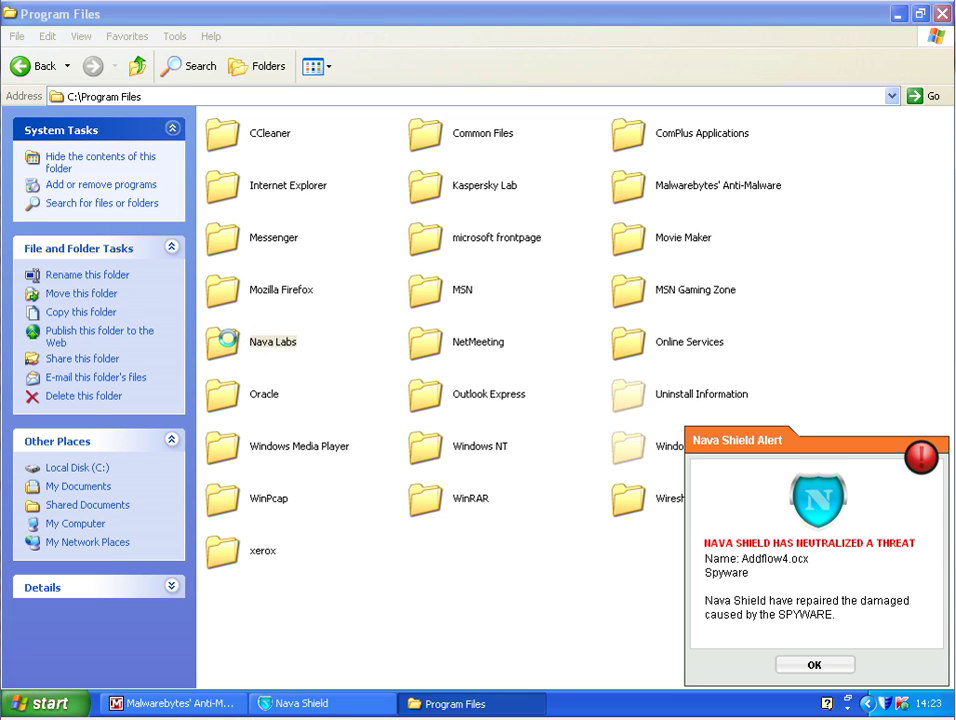
{"action": "double_click", "coordinate": [222, 340]}
- Check the NavaShield folder's size and contents in its properties and cancel the dialog
{"action": "left_click", "coordinate": [240, 142]}
{"action": "right_click", "coordinate": [229, 137]}
{"action": "left_click", "coordinate": [290, 459]}
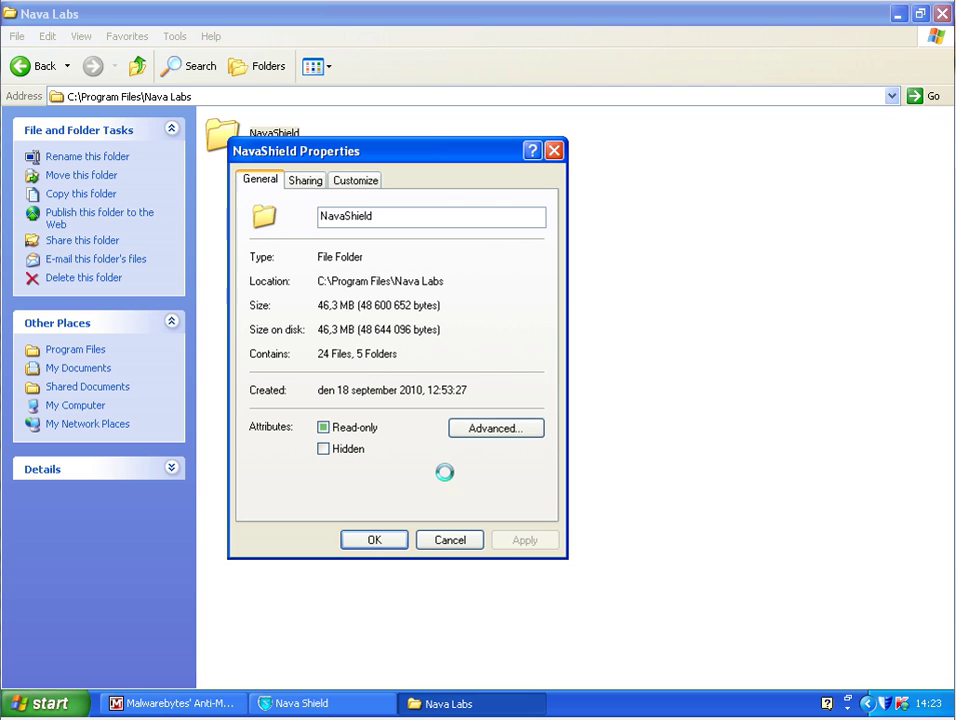
{"action": "left_click", "coordinate": [450, 540]}
- Inspect the NavaShield folder's contents, including its NavaBridge Libs and NavaShield Libs subfolders
{"action": "double_click", "coordinate": [222, 130]}
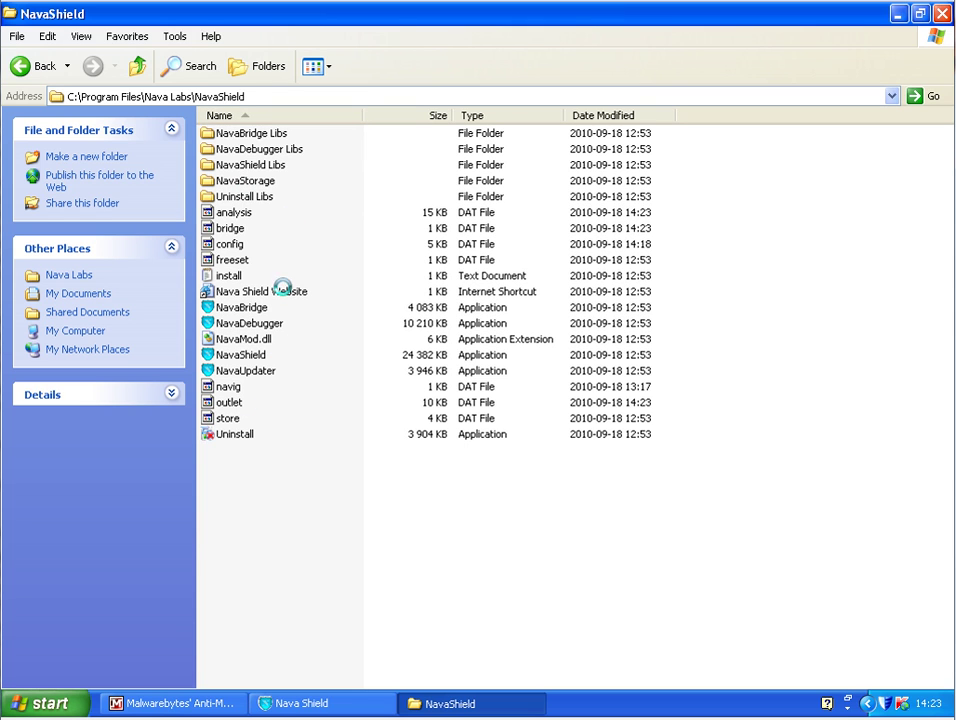
{"action": "double_click", "coordinate": [245, 133]}
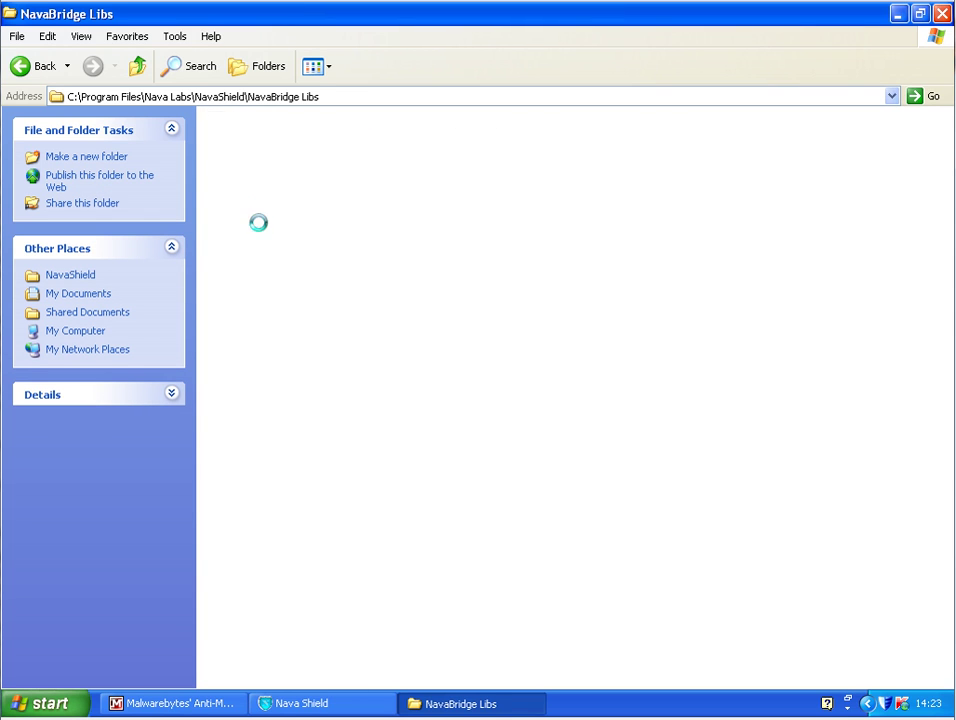
{"action": "left_click", "coordinate": [58, 62]}
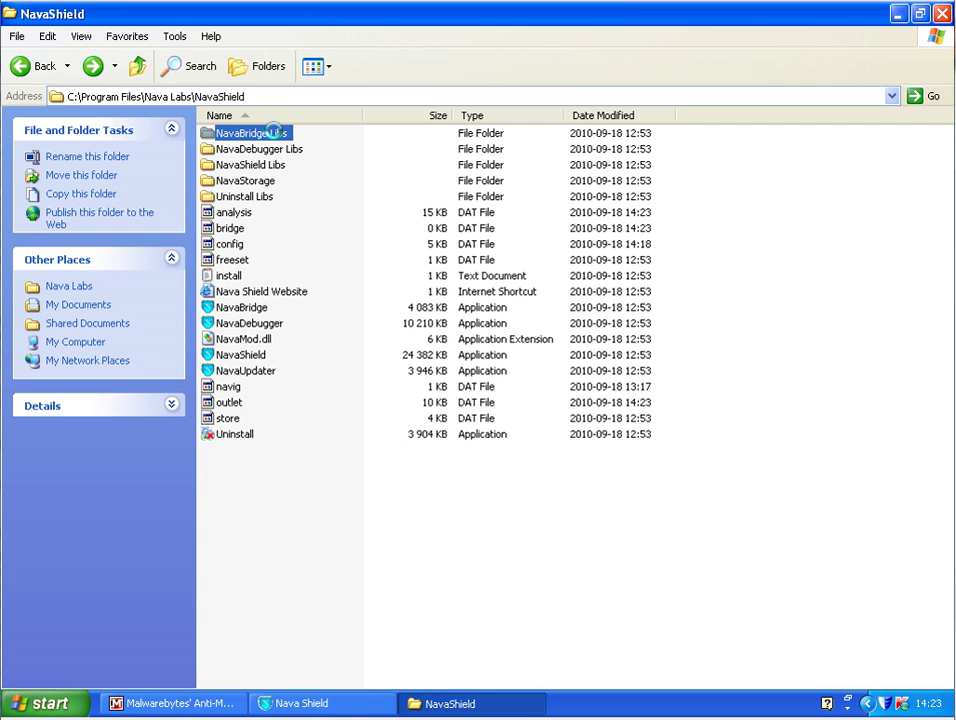
{"action": "left_click", "coordinate": [265, 162]}
{"action": "double_click", "coordinate": [262, 162]}
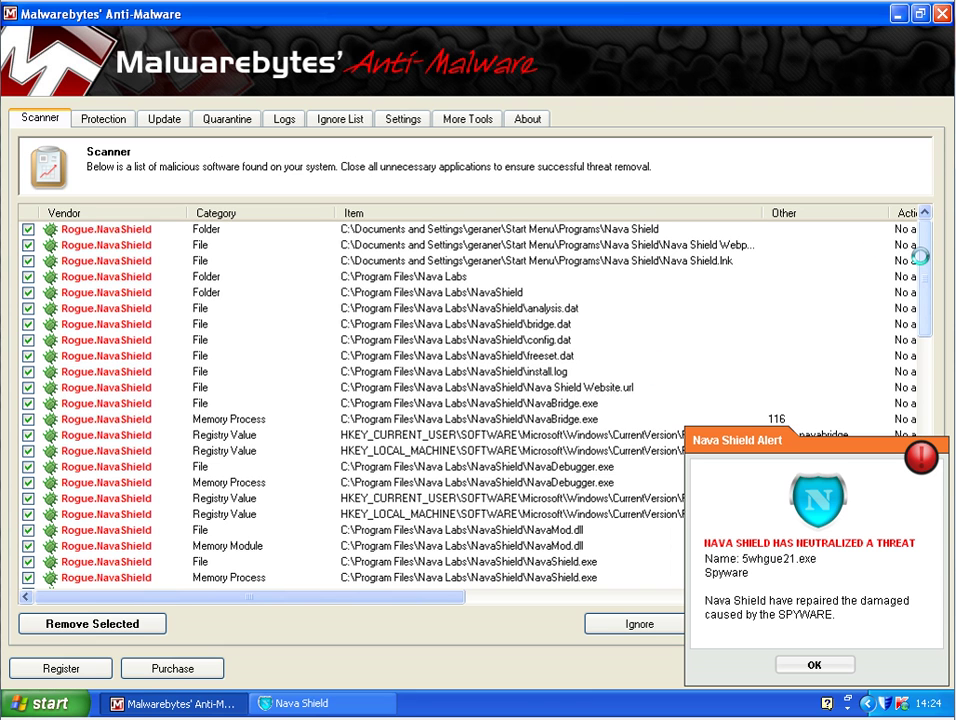
- Review the remaining Rogue.NavaShield detections in the Malwarebytes results down to the end of the list
{"action": "left_click_drag", "start_coordinate": [919, 256], "coordinate": [907, 418]}
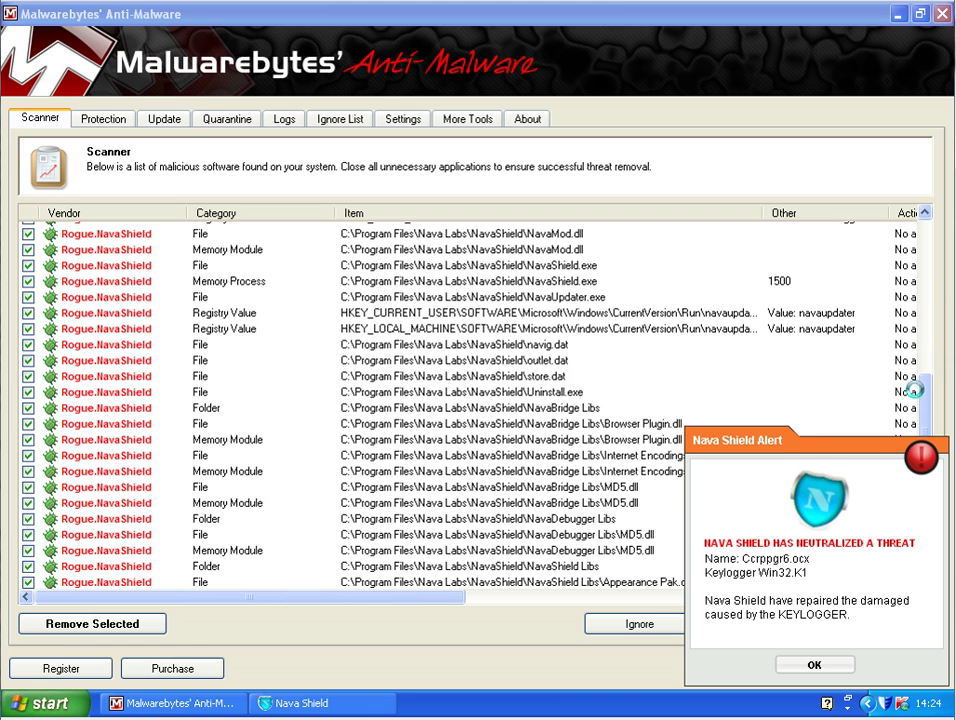
{"action": "scroll", "coordinate": [913, 389], "scroll_direction": "down", "scroll_amount": 4}
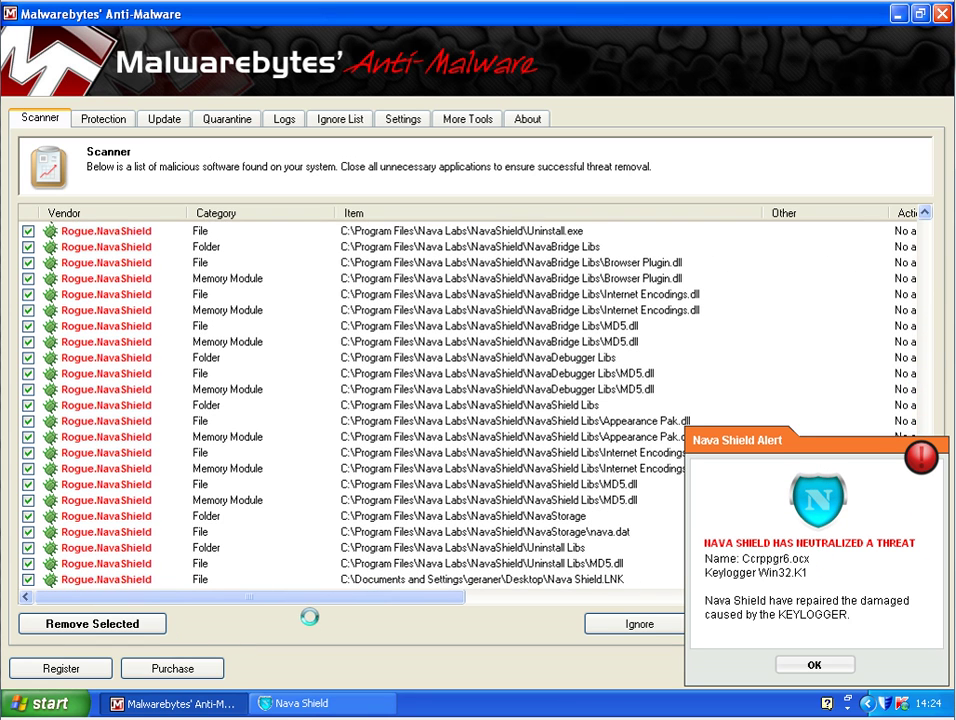